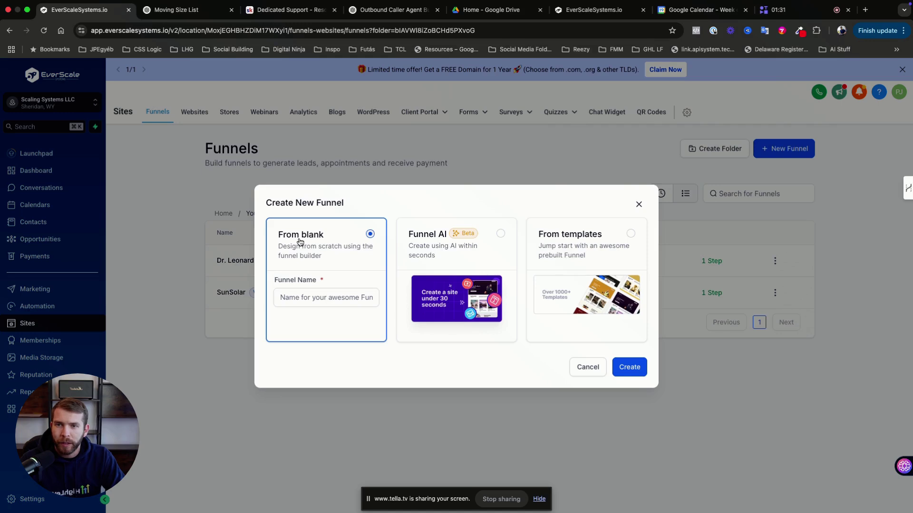
Step: Browse the prebuilt funnel templates in the template library and close it without choosing one
{"action": "left_click", "coordinate": [365, 296]}
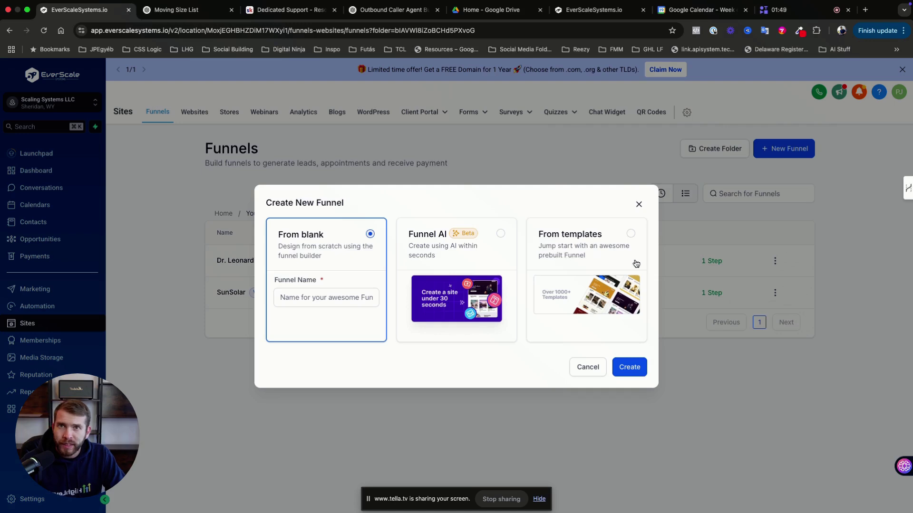
{"action": "left_click", "coordinate": [600, 247]}
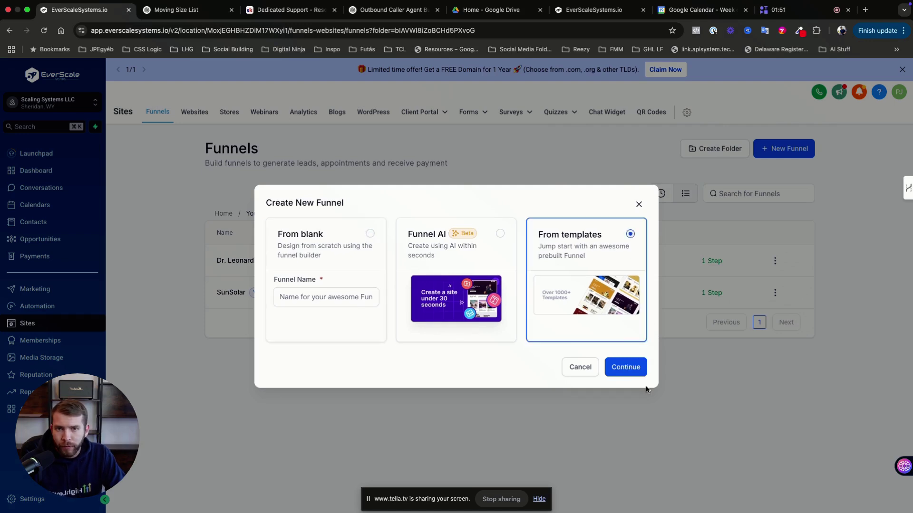
{"action": "left_click", "coordinate": [633, 367]}
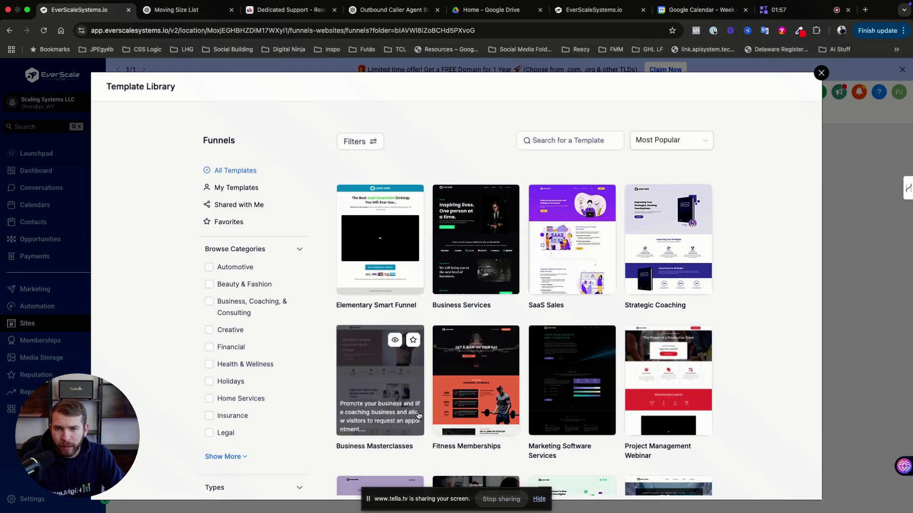
{"action": "scroll", "coordinate": [394, 409], "scroll_direction": "down", "scroll_amount": 2}
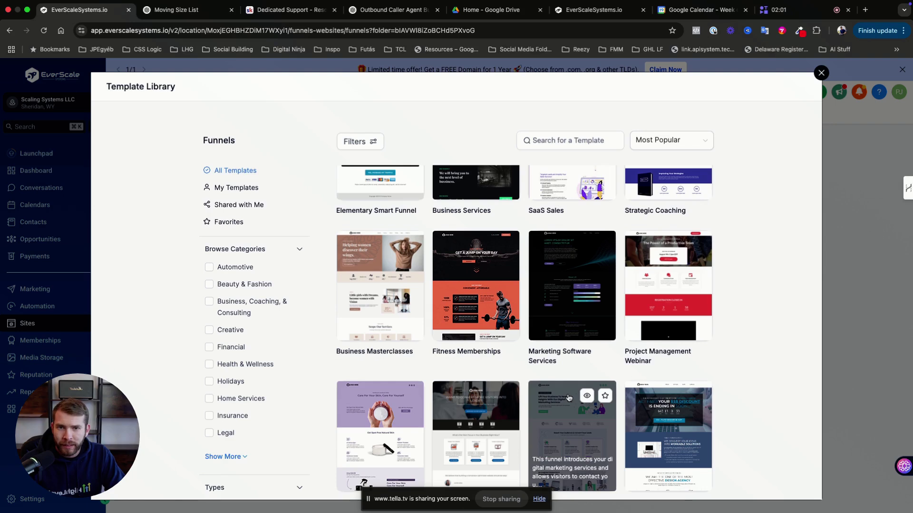
{"action": "scroll", "coordinate": [567, 392], "scroll_direction": "down", "scroll_amount": 5}
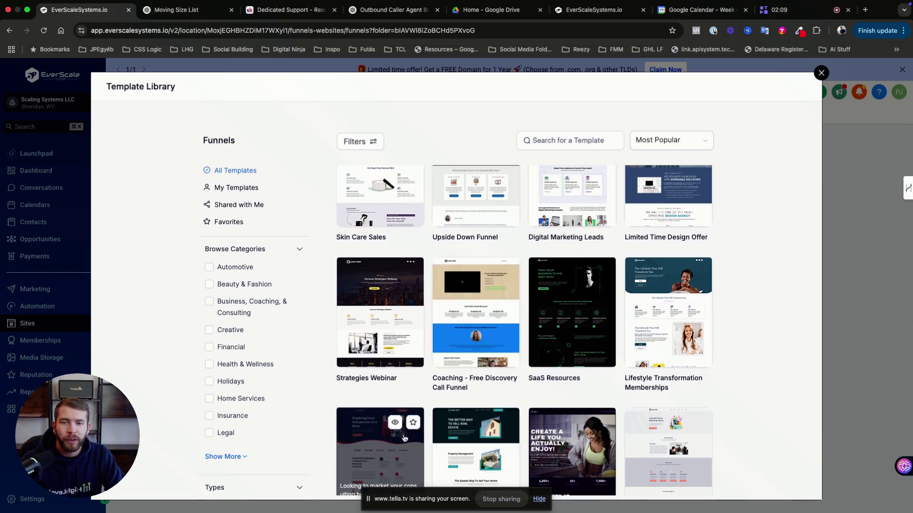
{"action": "scroll", "coordinate": [404, 438], "scroll_direction": "up", "scroll_amount": 10}
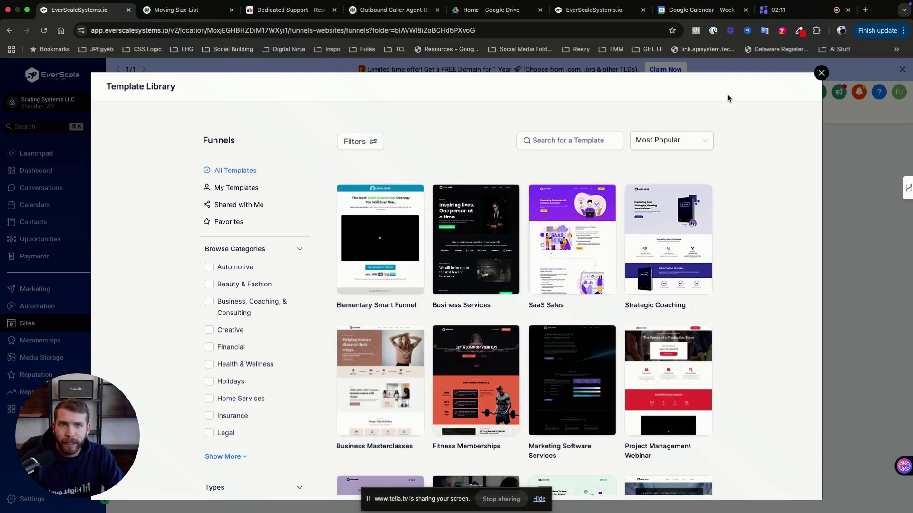
{"action": "left_click", "coordinate": [822, 74]}
Step: Start creating a new funnel with the Funnel AI option
{"action": "left_click", "coordinate": [789, 151]}
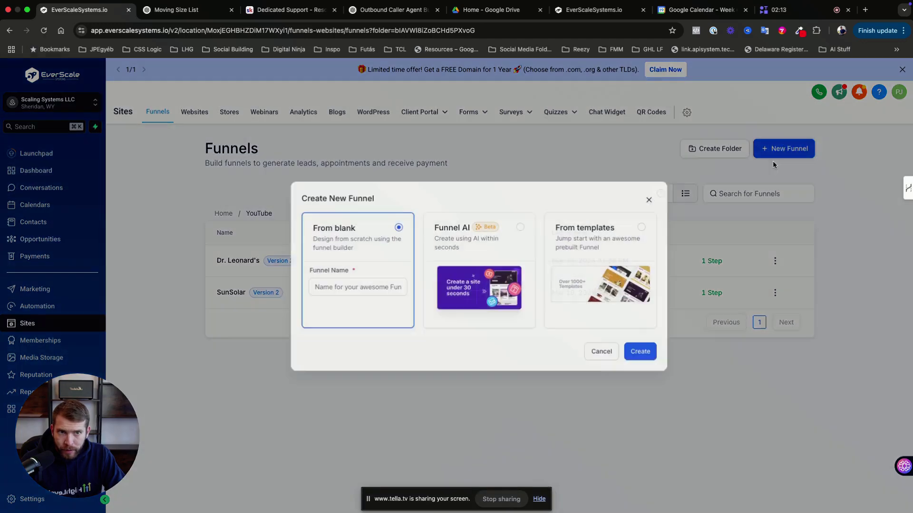
{"action": "left_click", "coordinate": [587, 250]}
{"action": "left_click", "coordinate": [481, 257]}
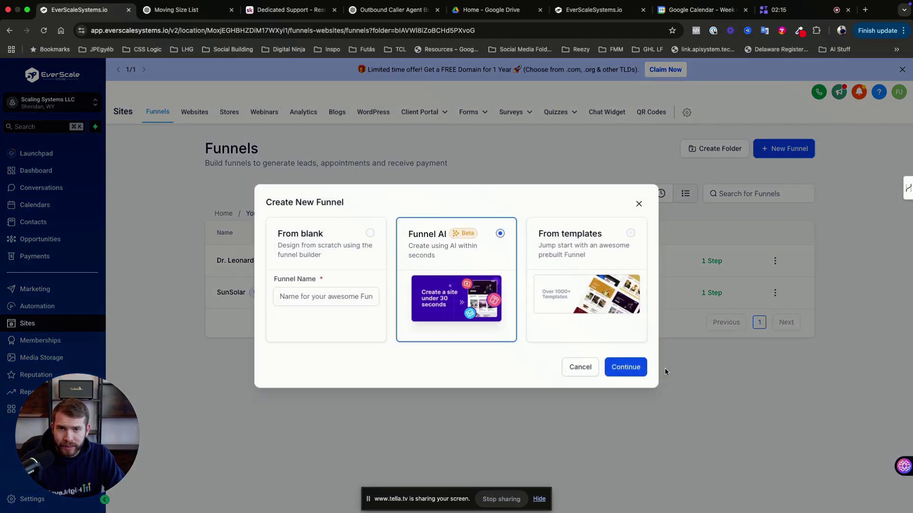
{"action": "left_click", "coordinate": [640, 376]}
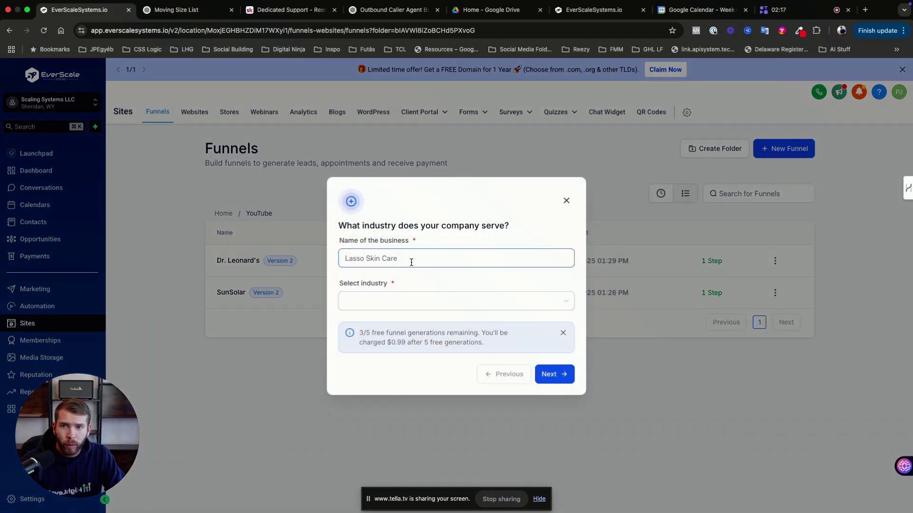
Step: Set the industry to Solar Energy Contractor and the business name to SolarScale LLC, and continue to the design preferences
{"action": "left_click", "coordinate": [434, 302]}
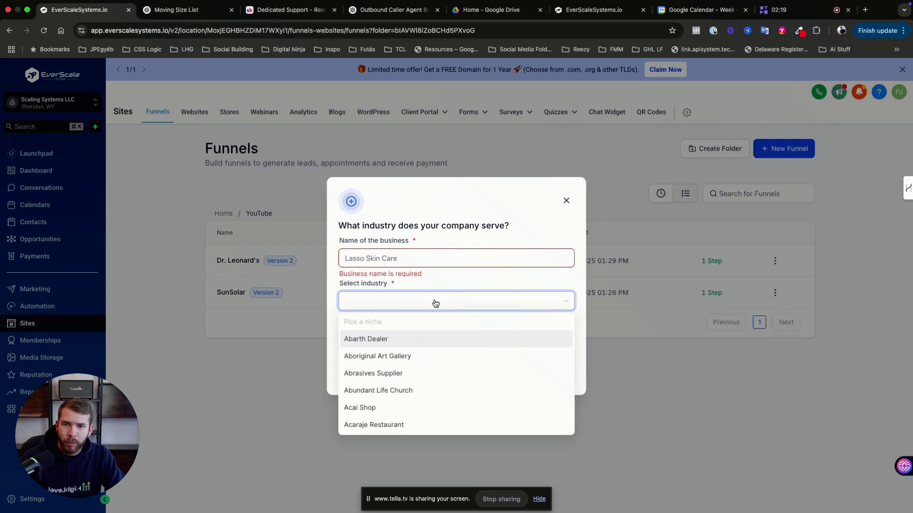
{"action": "type", "text": "solar"}
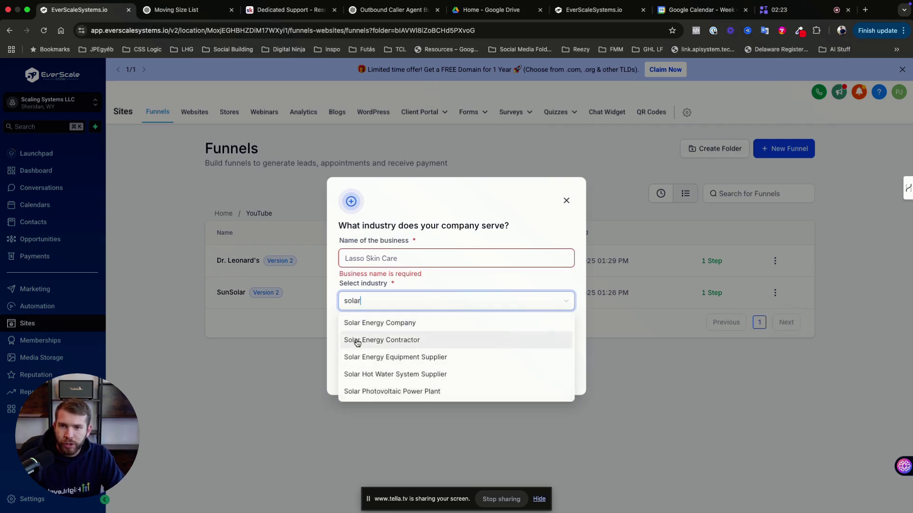
{"action": "left_click", "coordinate": [411, 340]}
{"action": "left_click", "coordinate": [399, 262]}
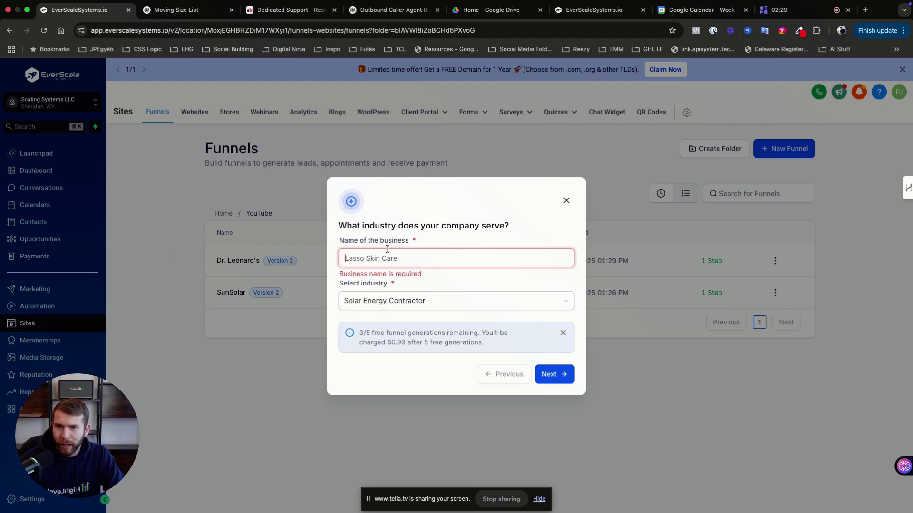
{"action": "type", "text": "SolarSc"}
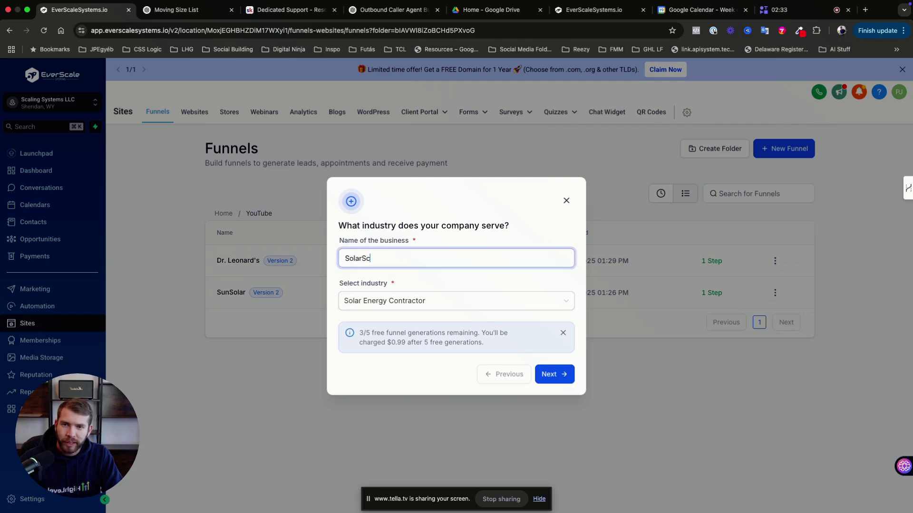
{"action": "type", "text": "ale "}
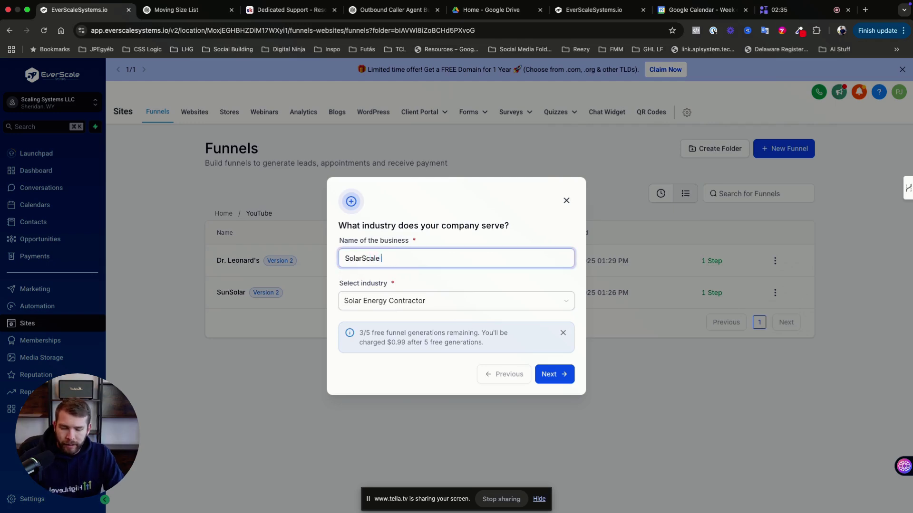
{"action": "type", "text": "LLC"}
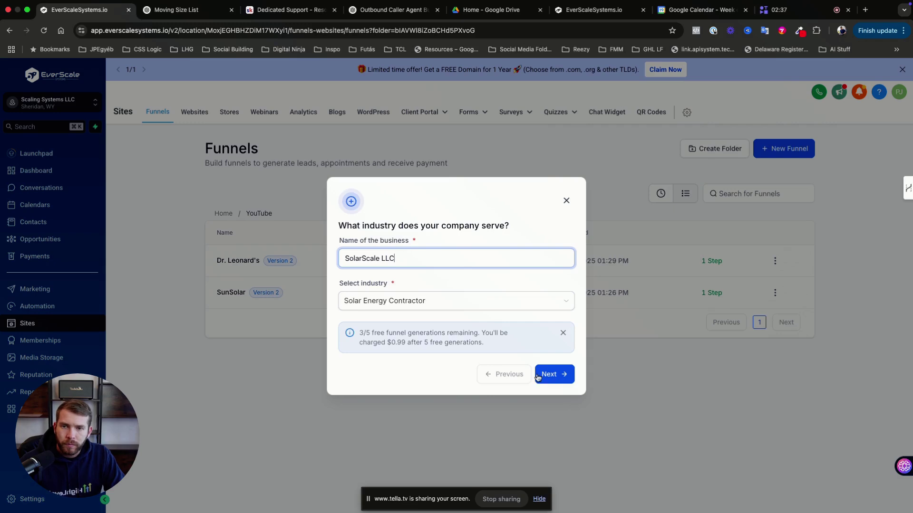
{"action": "left_click", "coordinate": [554, 374]}
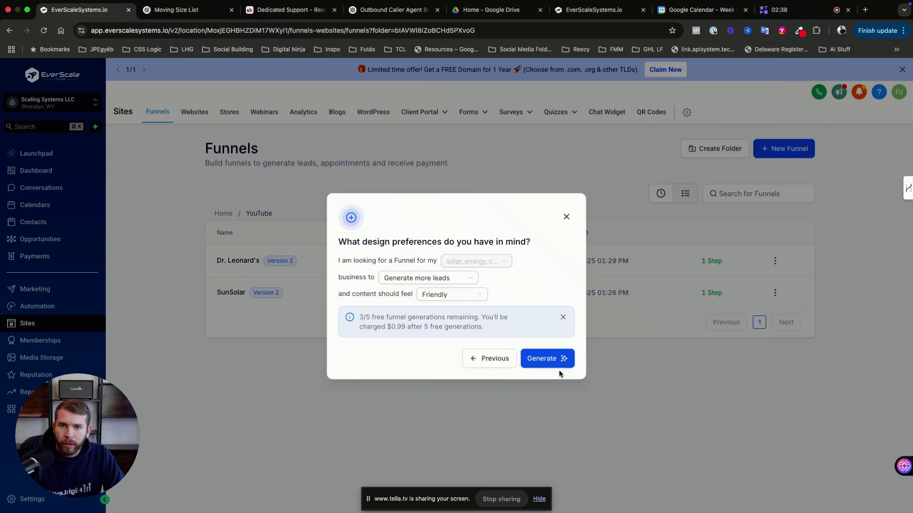
Step: Set the funnel's business goal to Get more appointments in the design preferences
{"action": "left_click", "coordinate": [453, 278]}
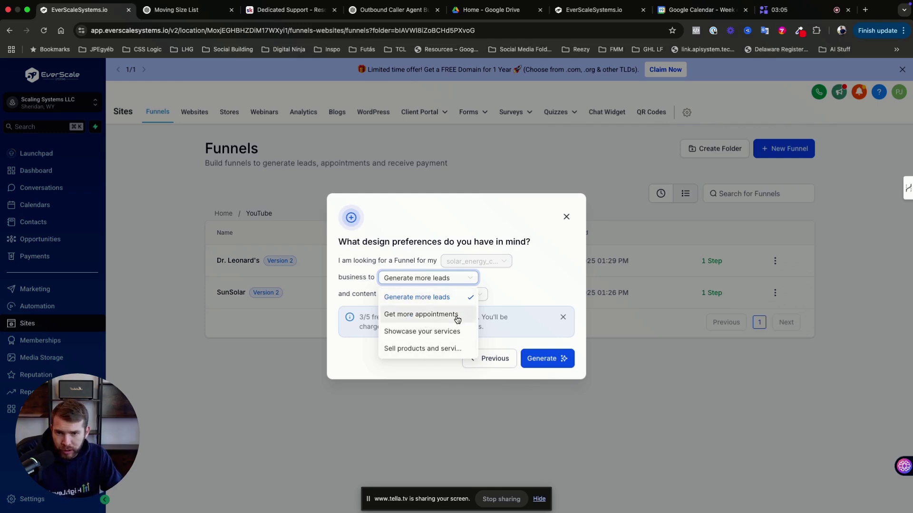
{"action": "left_click", "coordinate": [441, 315]}
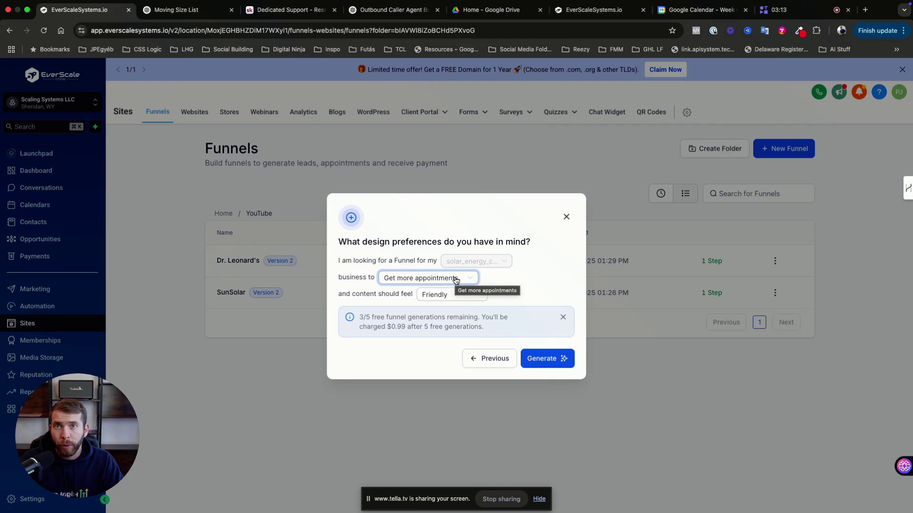
{"action": "left_click", "coordinate": [449, 279]}
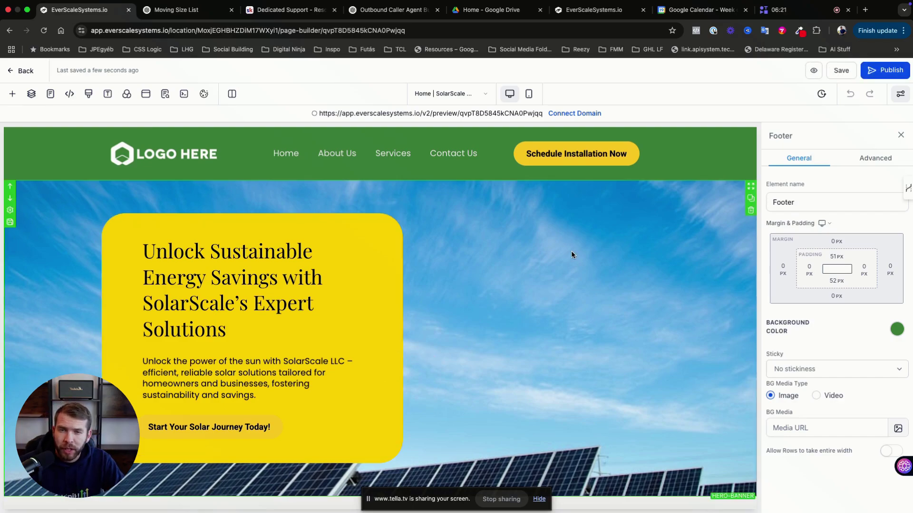
Step: Review the generated page and change the header's background color to black
{"action": "scroll", "coordinate": [573, 255], "scroll_direction": "down", "scroll_amount": 20}
{"action": "scroll", "coordinate": [575, 257], "scroll_direction": "down", "scroll_amount": 8}
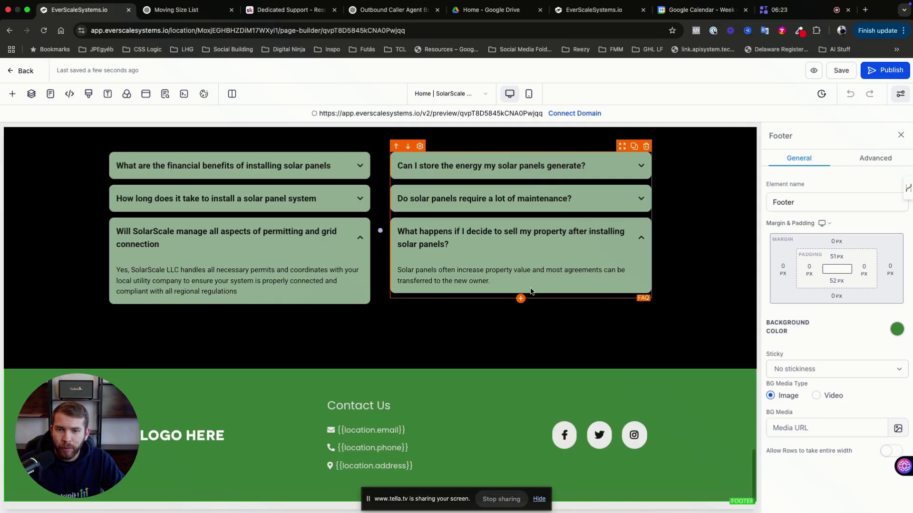
{"action": "scroll", "coordinate": [450, 389], "scroll_direction": "up", "scroll_amount": 6}
{"action": "scroll", "coordinate": [450, 389], "scroll_direction": "up", "scroll_amount": 20}
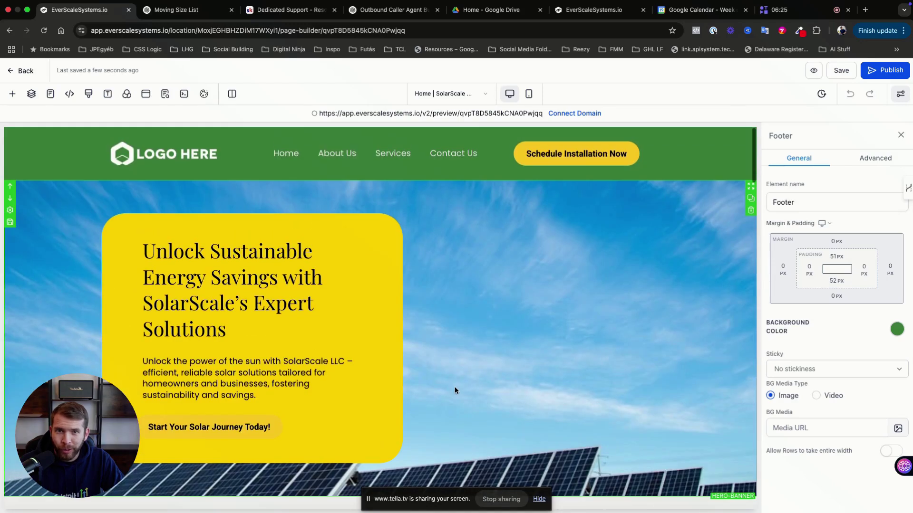
{"action": "left_click", "coordinate": [701, 155]}
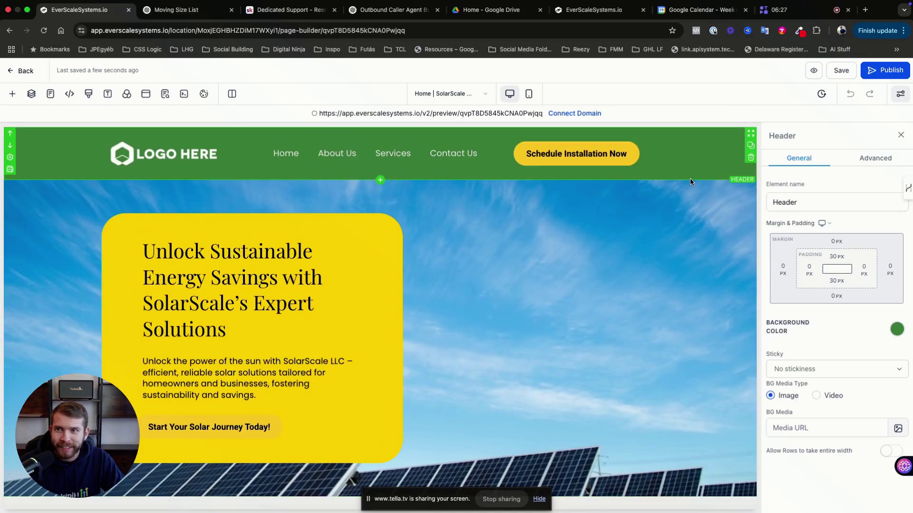
{"action": "left_click", "coordinate": [897, 329]}
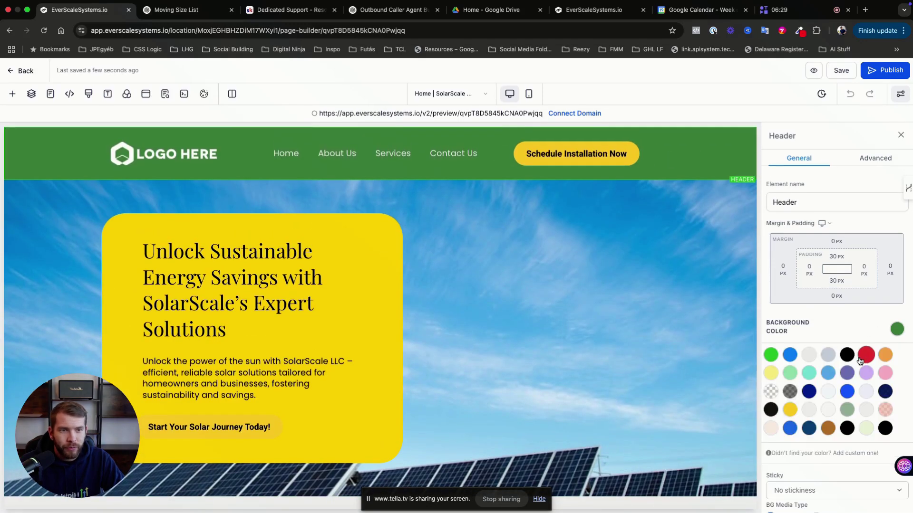
{"action": "left_click", "coordinate": [846, 357]}
Step: Change the footer's background color to black
{"action": "scroll", "coordinate": [851, 354], "scroll_direction": "down", "scroll_amount": 20}
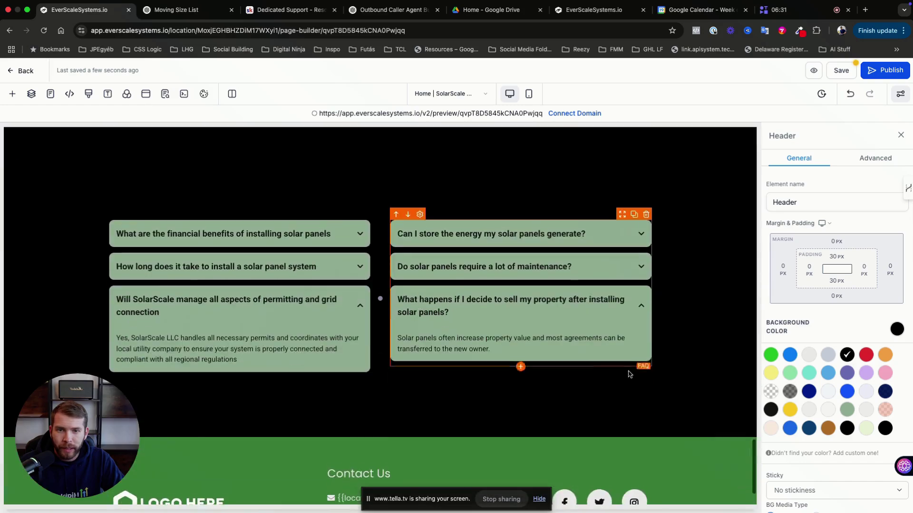
{"action": "left_click", "coordinate": [897, 328]}
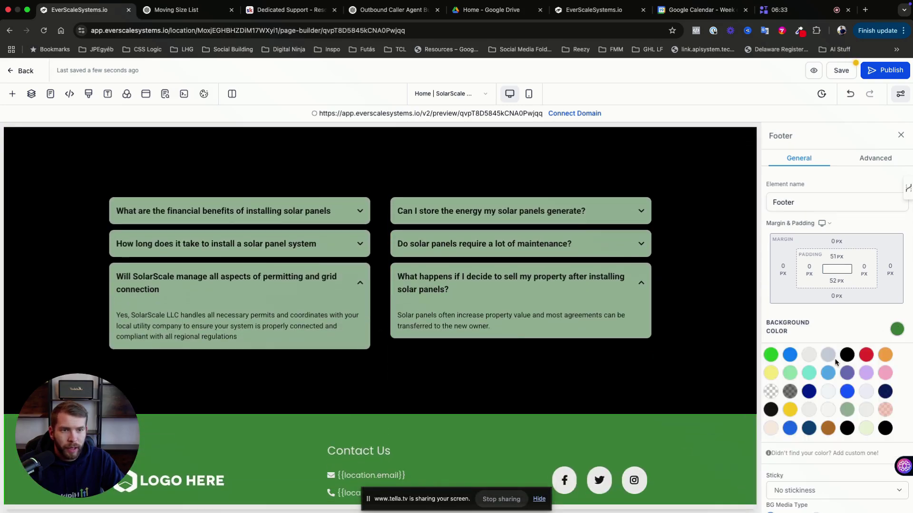
{"action": "left_click", "coordinate": [846, 355]}
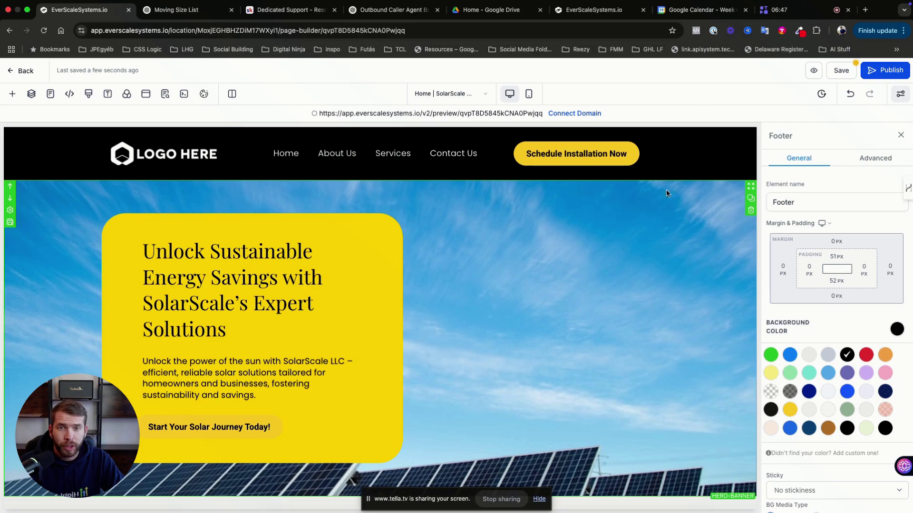
Step: Make the "Share Your Solar Experience Here!" button under the testimonials open a popup, and bring up the page's popup for editing
{"action": "scroll", "coordinate": [549, 243], "scroll_direction": "down", "scroll_amount": 5}
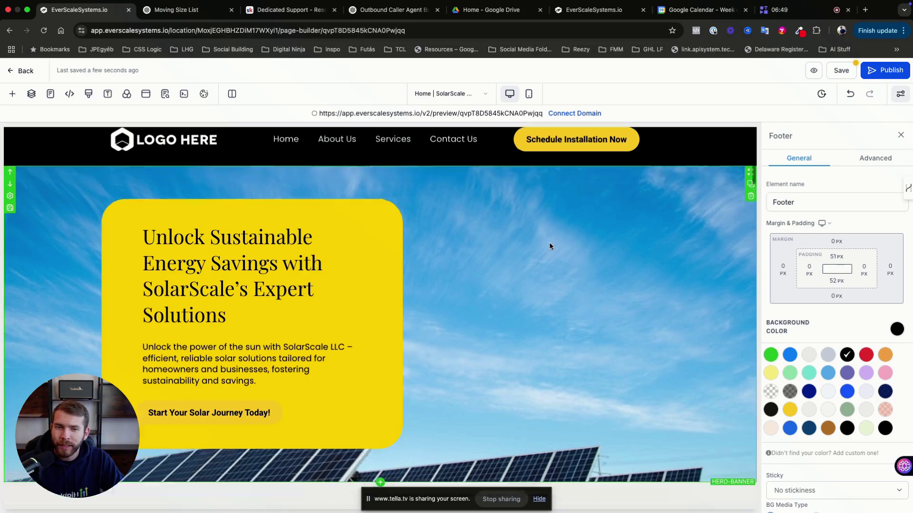
{"action": "scroll", "coordinate": [431, 275], "scroll_direction": "down", "scroll_amount": 14}
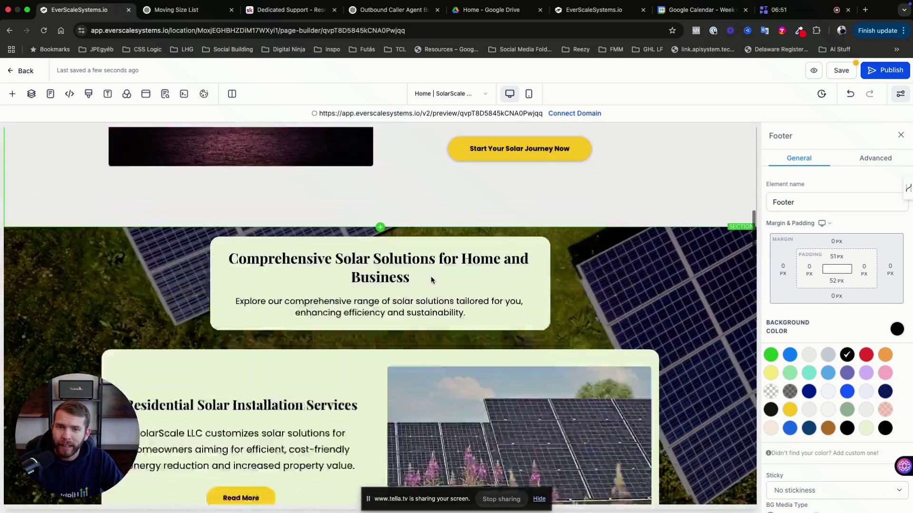
{"action": "left_click", "coordinate": [518, 387]}
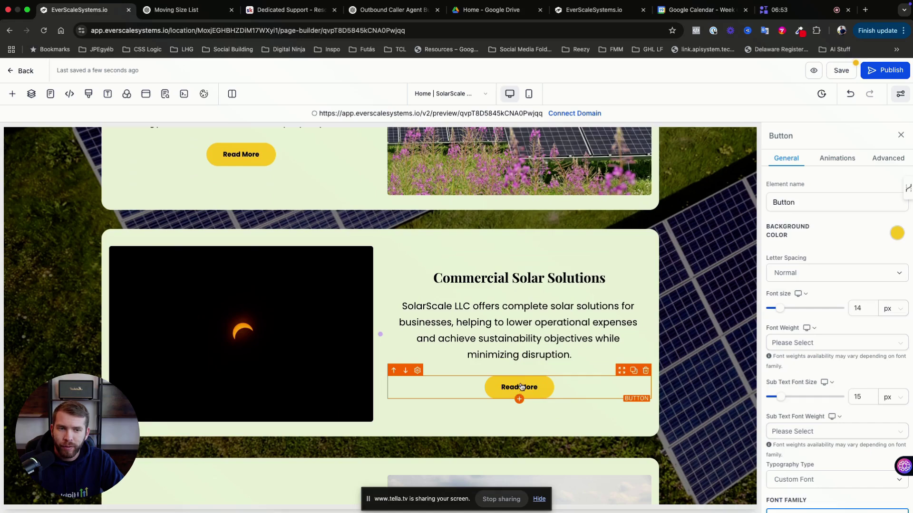
{"action": "scroll", "coordinate": [522, 387], "scroll_direction": "down", "scroll_amount": 20}
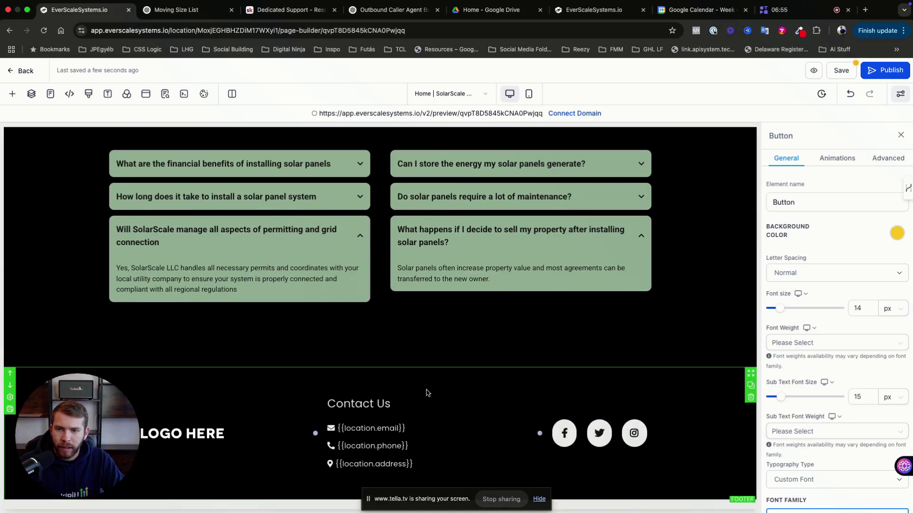
{"action": "scroll", "coordinate": [426, 392], "scroll_direction": "up", "scroll_amount": 10}
{"action": "left_click", "coordinate": [419, 443]}
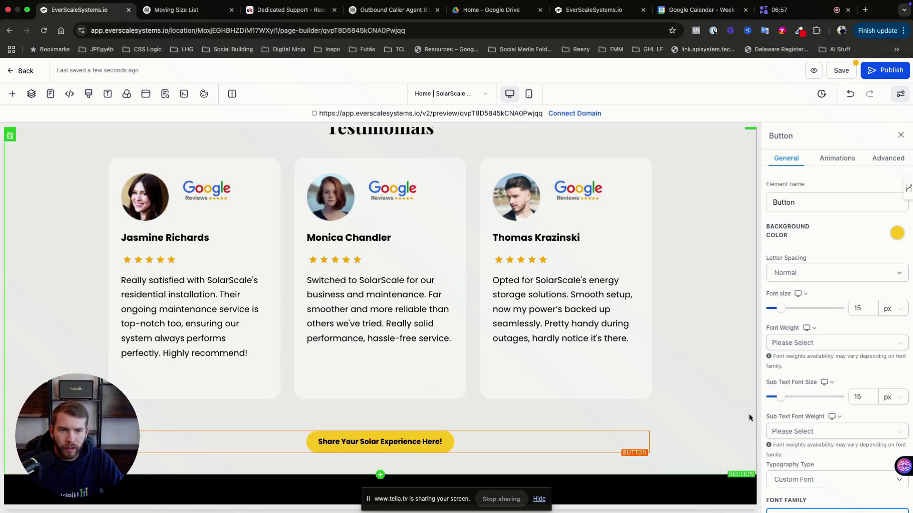
{"action": "scroll", "coordinate": [822, 428], "scroll_direction": "down", "scroll_amount": 10}
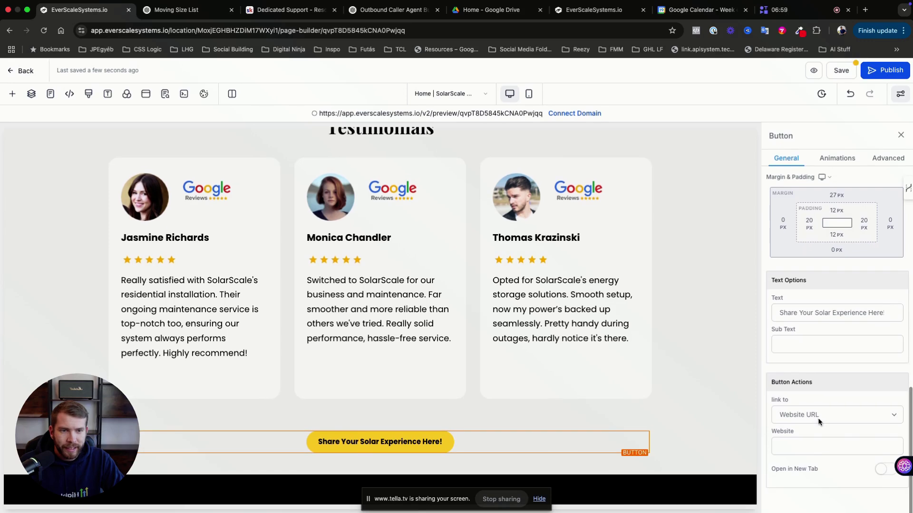
{"action": "left_click", "coordinate": [824, 414]}
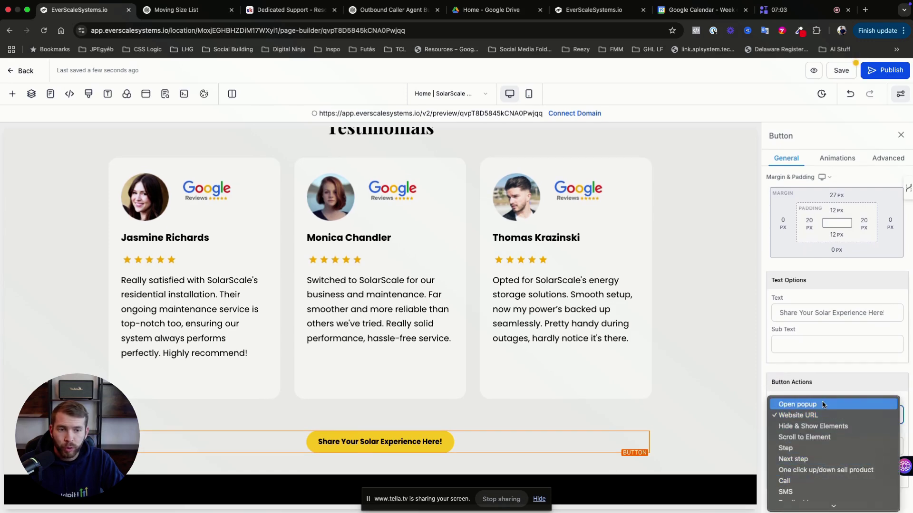
{"action": "left_click", "coordinate": [824, 404]}
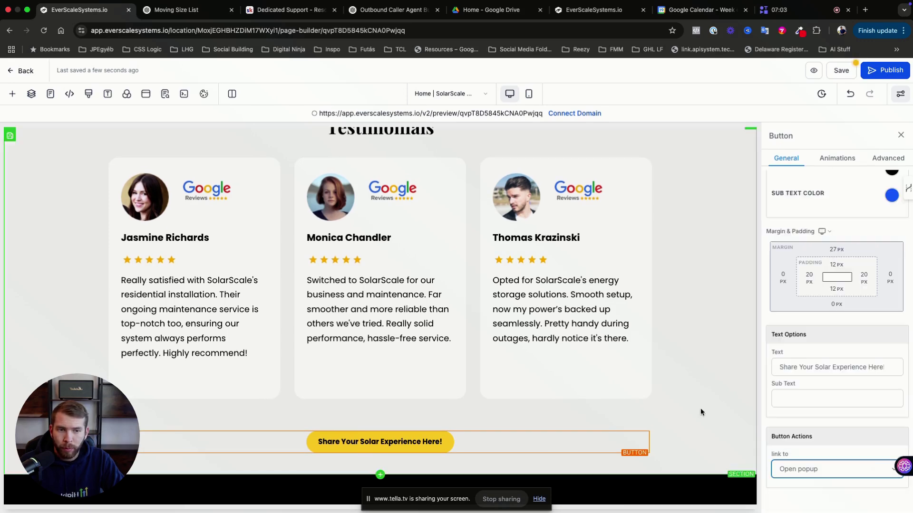
{"action": "left_click", "coordinate": [145, 93]}
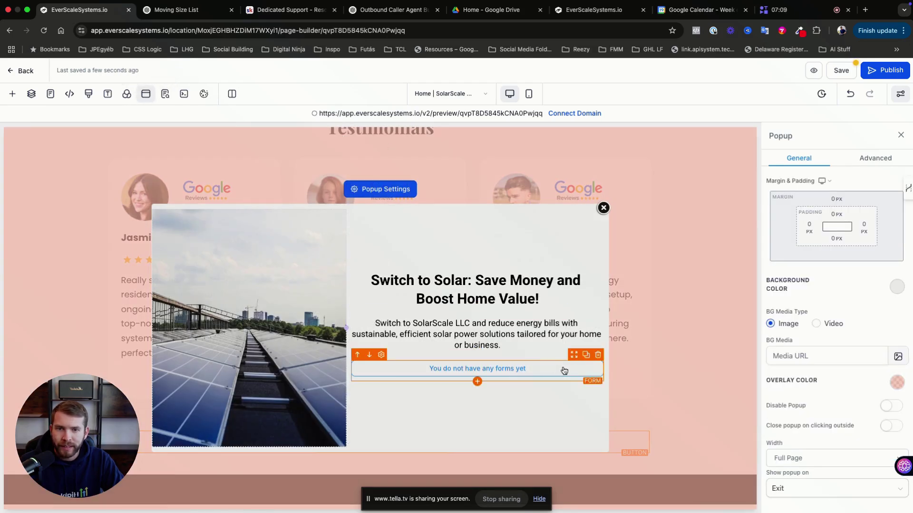
Step: Replace the empty form in the popup with a calendar element showing the Discovery Call calendar
{"action": "left_click", "coordinate": [598, 355]}
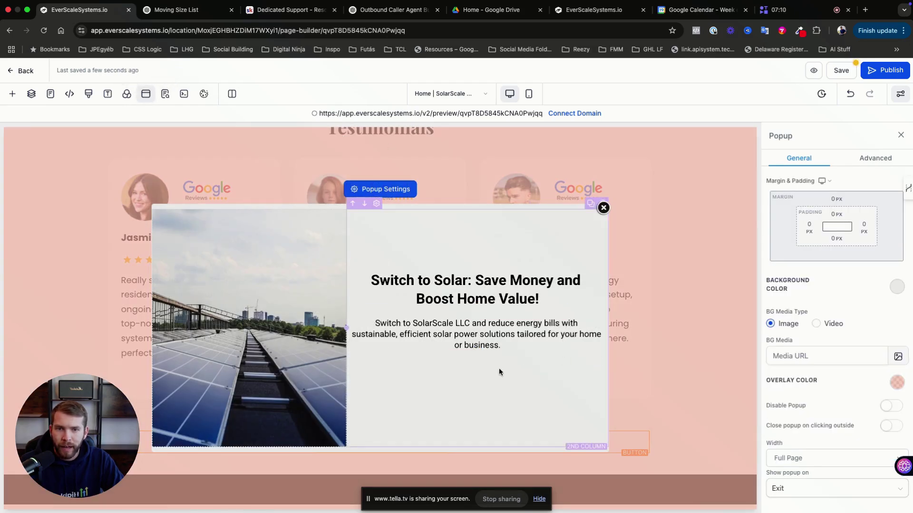
{"action": "left_click", "coordinate": [478, 353]}
{"action": "left_click", "coordinate": [143, 165]}
{"action": "type", "text": "cale"}
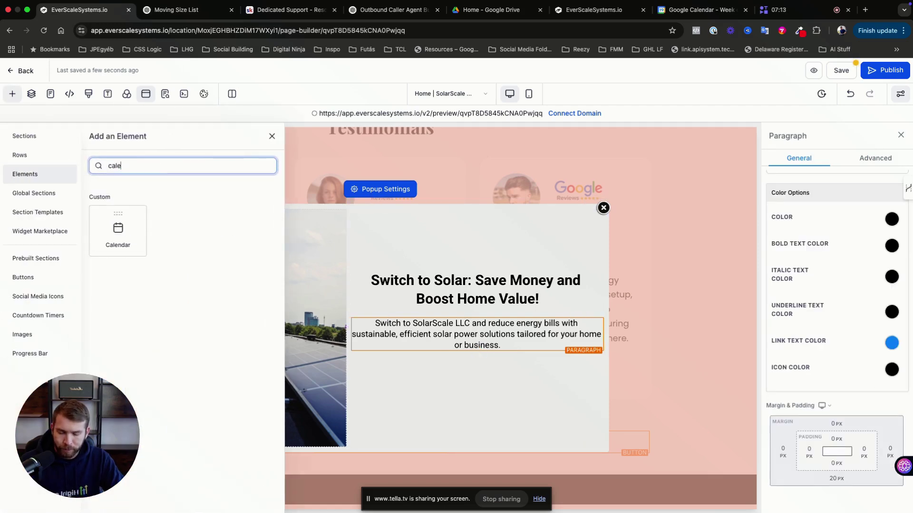
{"action": "type", "text": "ndar"}
{"action": "left_click_drag", "start_coordinate": [118, 231], "coordinate": [514, 361]}
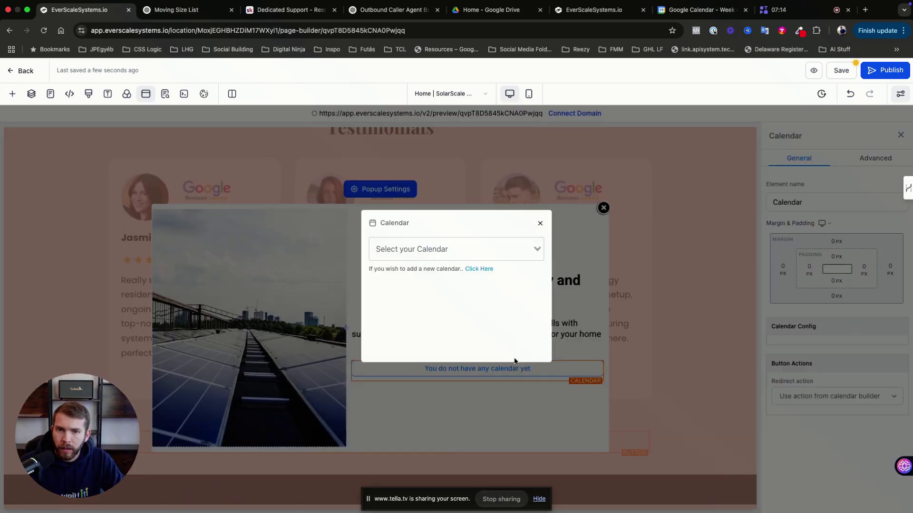
{"action": "left_click", "coordinate": [471, 256]}
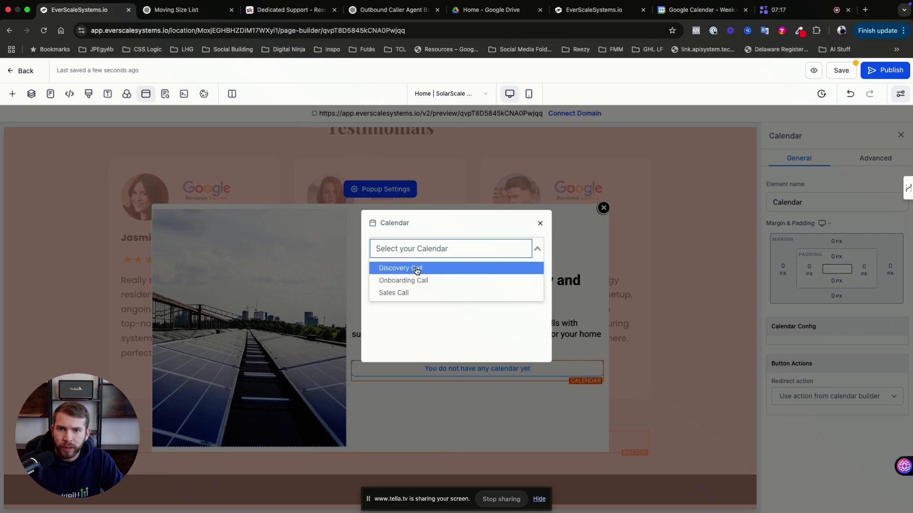
{"action": "left_click", "coordinate": [417, 270]}
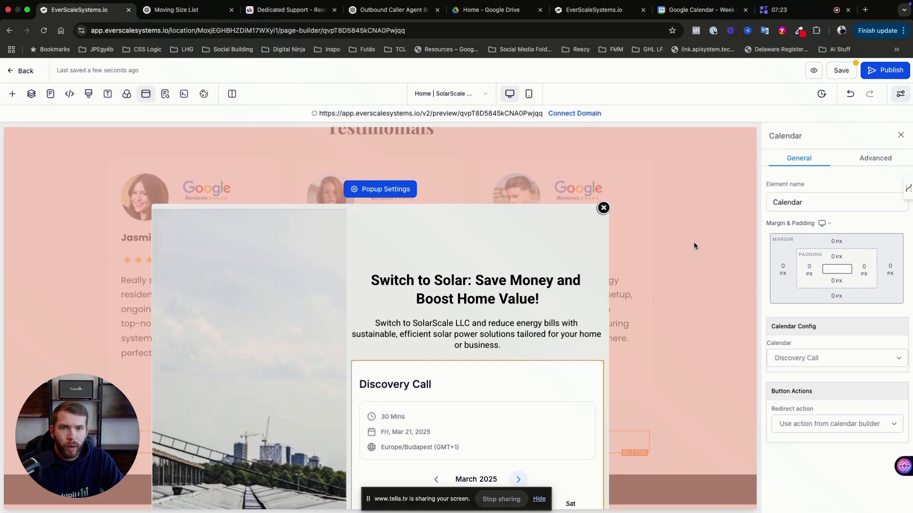
Step: Change the popup's overlay color to semi-transparent dark gray and look over the whole popup
{"action": "left_click", "coordinate": [388, 189]}
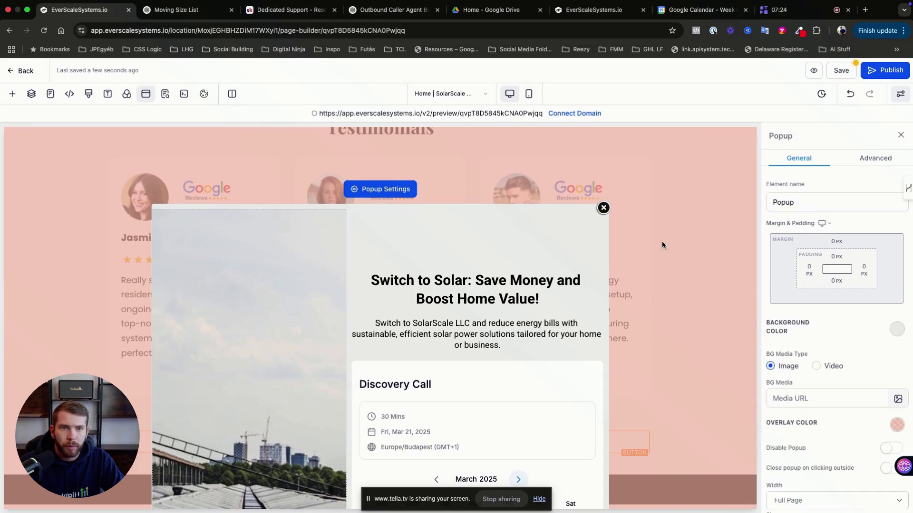
{"action": "left_click", "coordinate": [897, 425]}
{"action": "left_click", "coordinate": [789, 483]}
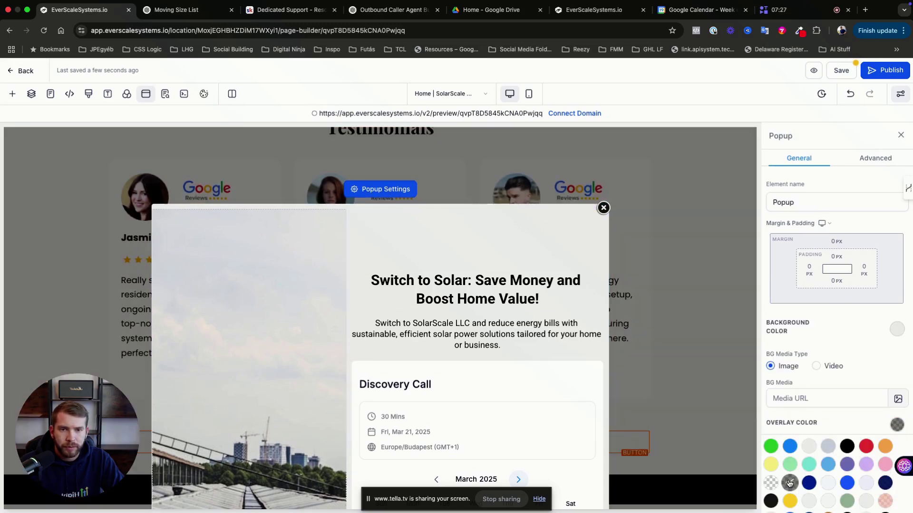
{"action": "scroll", "coordinate": [453, 299], "scroll_direction": "down", "scroll_amount": 5}
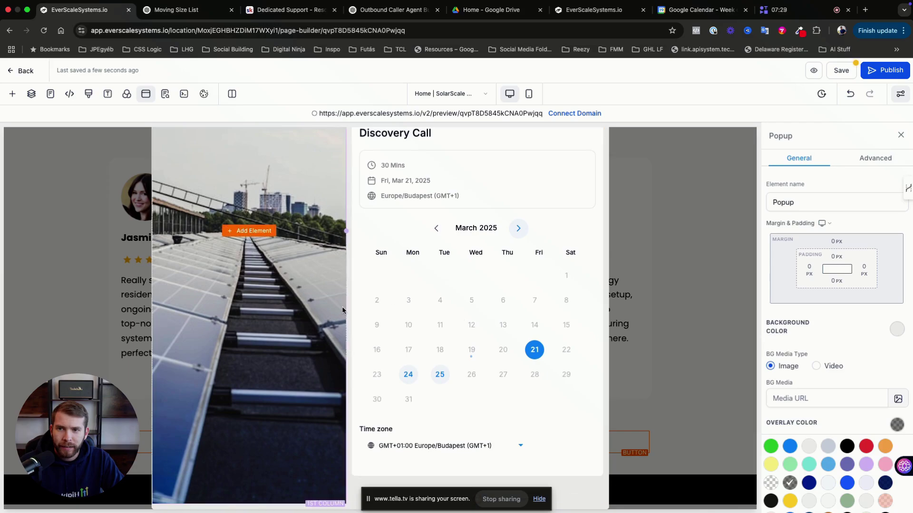
{"action": "scroll", "coordinate": [243, 359], "scroll_direction": "up", "scroll_amount": 5}
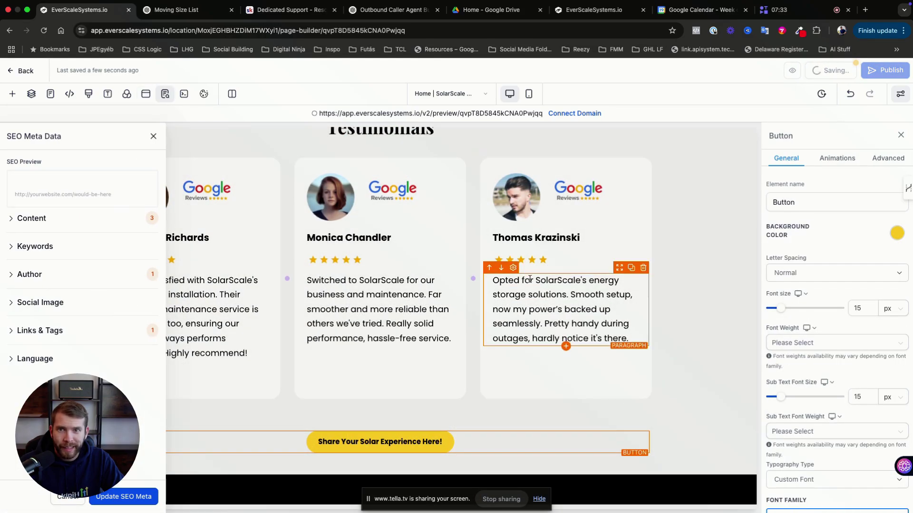
Step: Make the header's "Schedule Installation Now" button open the popup
{"action": "scroll", "coordinate": [470, 293], "scroll_direction": "up", "scroll_amount": 10}
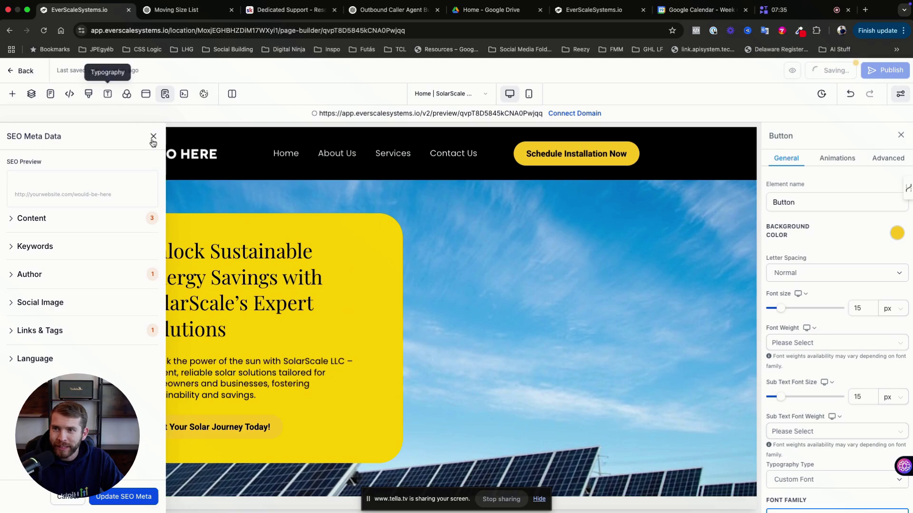
{"action": "left_click", "coordinate": [153, 137]}
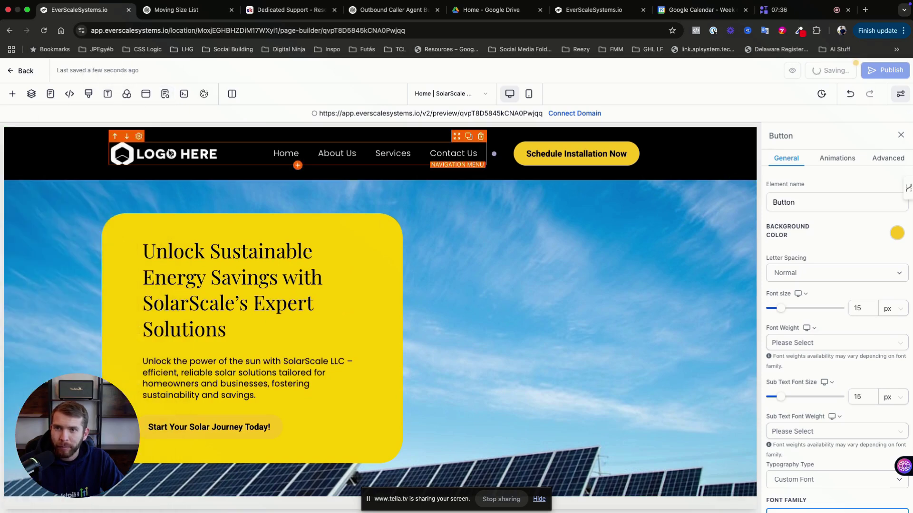
{"action": "left_click", "coordinate": [288, 158]}
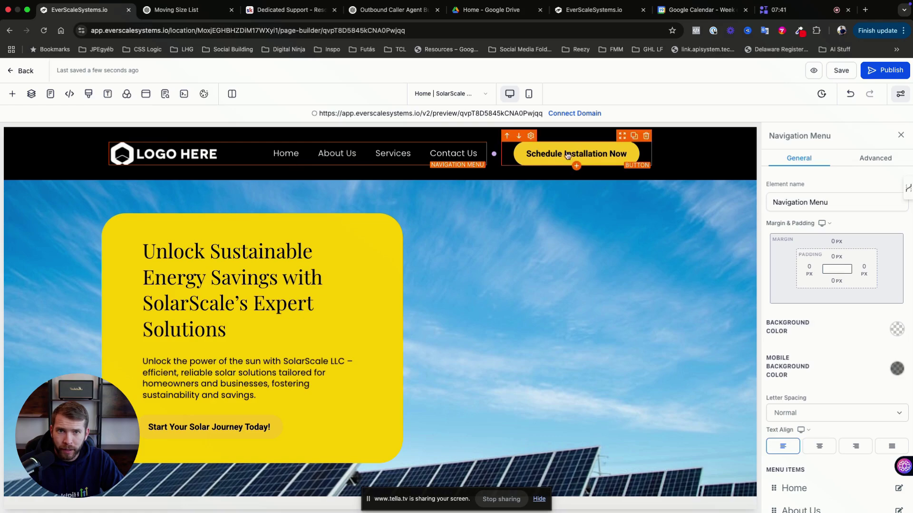
{"action": "left_click", "coordinate": [589, 155]}
{"action": "scroll", "coordinate": [859, 375], "scroll_direction": "down", "scroll_amount": 10}
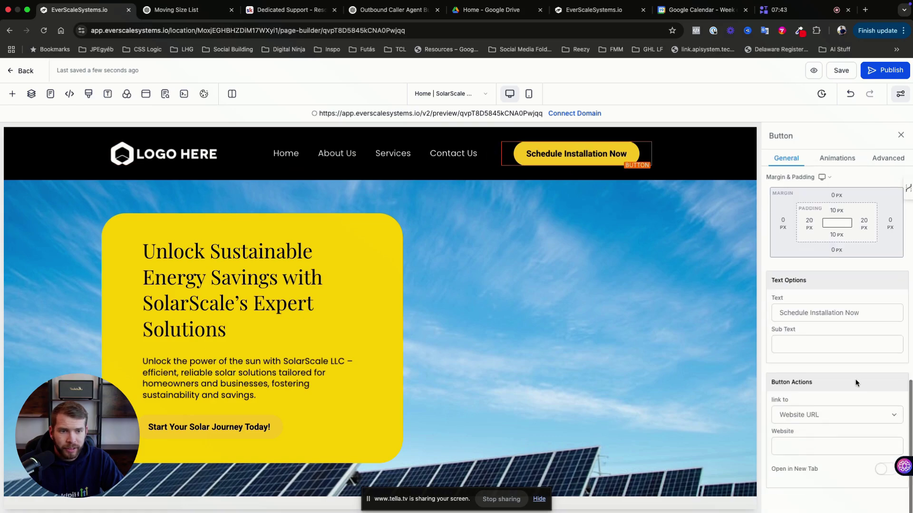
{"action": "left_click", "coordinate": [817, 416]}
{"action": "left_click", "coordinate": [810, 405]}
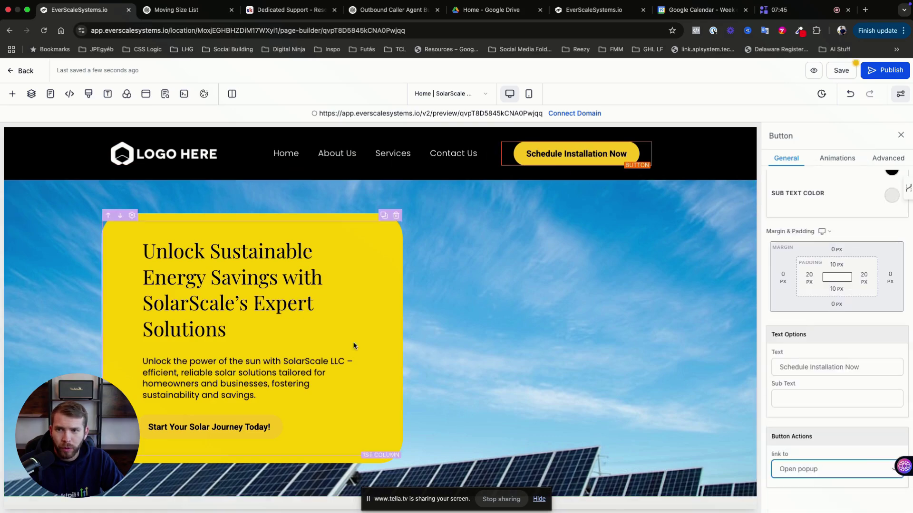
Step: Review the page's testimonials, FAQ and solar service sections, including their Read More buttons
{"action": "scroll", "coordinate": [316, 325], "scroll_direction": "down", "scroll_amount": 20}
{"action": "scroll", "coordinate": [403, 335], "scroll_direction": "down", "scroll_amount": 10}
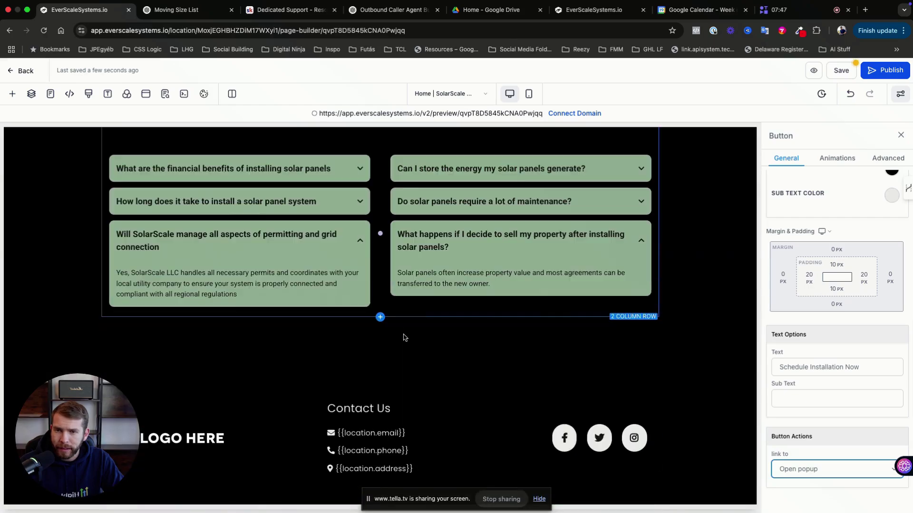
{"action": "scroll", "coordinate": [403, 335], "scroll_direction": "up", "scroll_amount": 15}
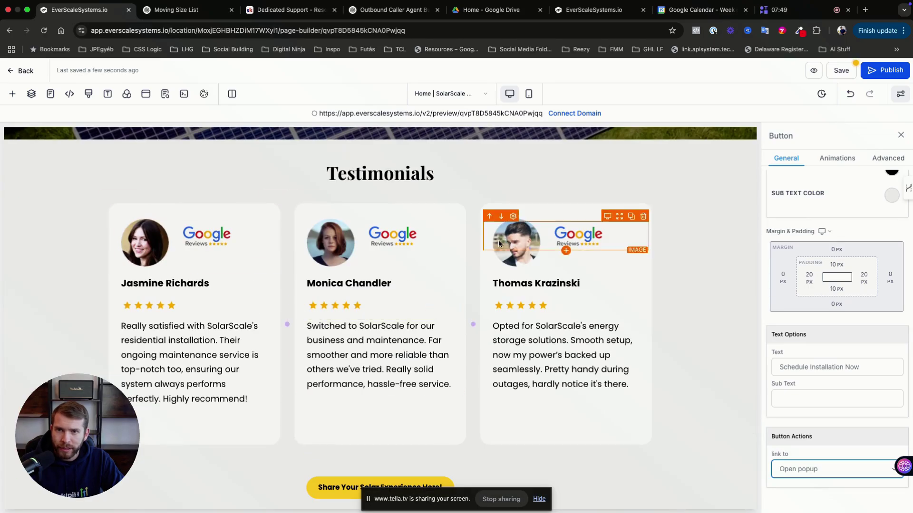
{"action": "scroll", "coordinate": [407, 270], "scroll_direction": "up", "scroll_amount": 10}
{"action": "scroll", "coordinate": [312, 328], "scroll_direction": "up", "scroll_amount": 10}
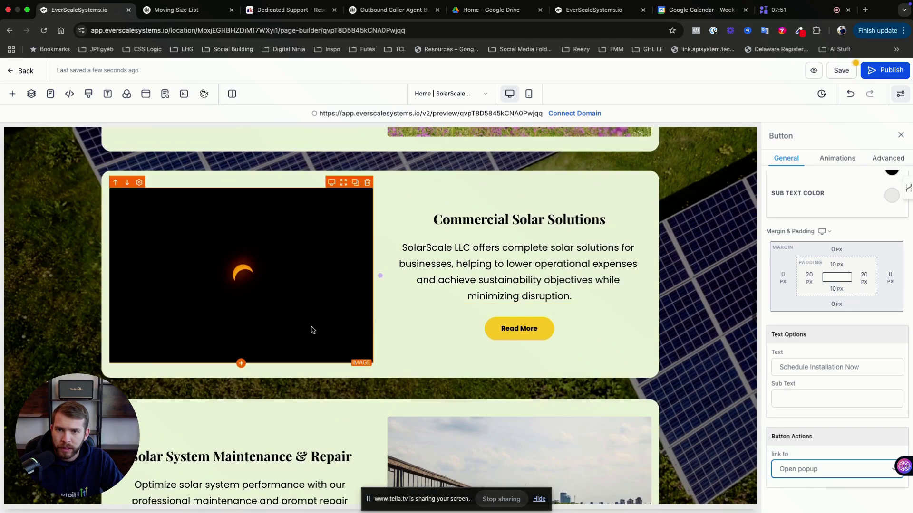
{"action": "scroll", "coordinate": [293, 318], "scroll_direction": "down", "scroll_amount": 5}
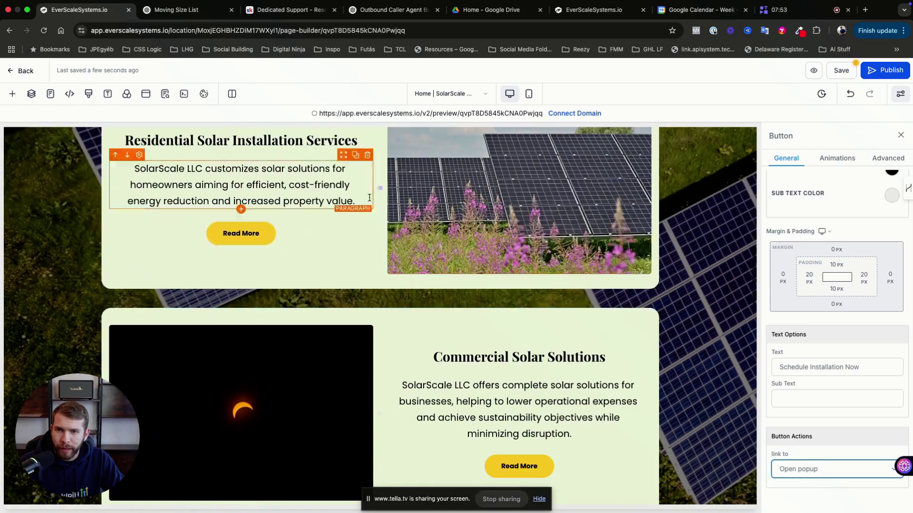
{"action": "left_click", "coordinate": [199, 160]}
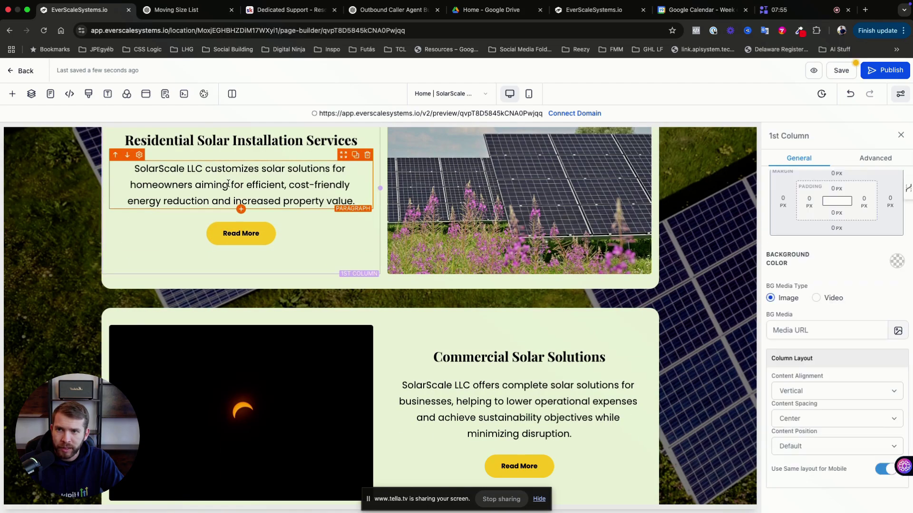
Step: Examine the footer's location email, phone and address placeholders and check how they render in the page preview
{"action": "scroll", "coordinate": [452, 264], "scroll_direction": "down", "scroll_amount": 15}
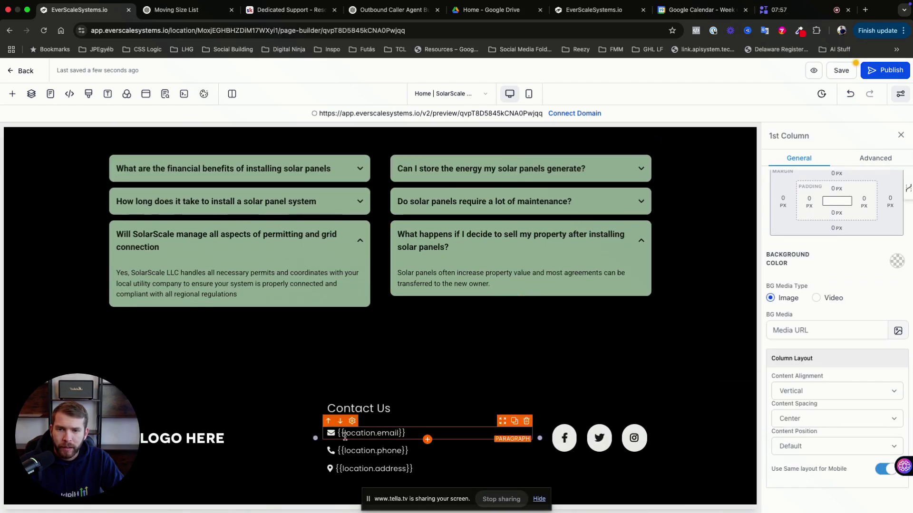
{"action": "double_click", "coordinate": [404, 434]}
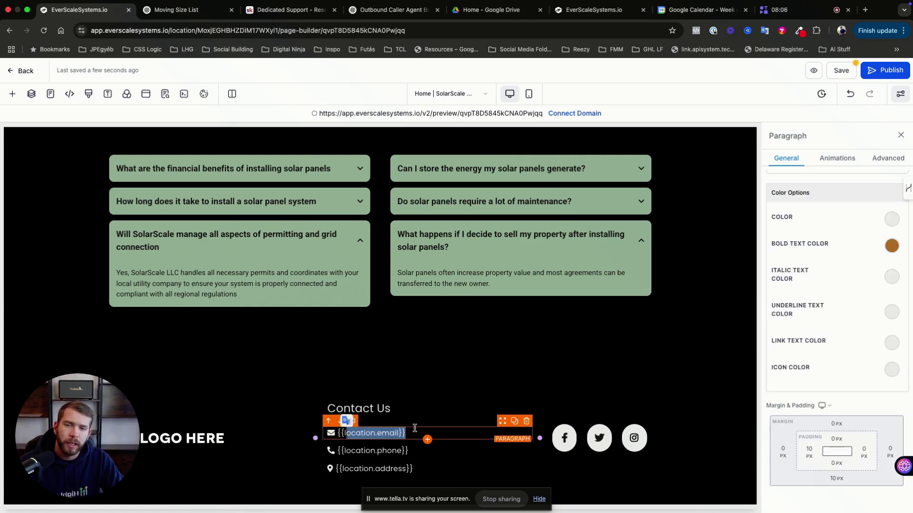
{"action": "left_click_drag", "start_coordinate": [412, 433], "coordinate": [342, 433]}
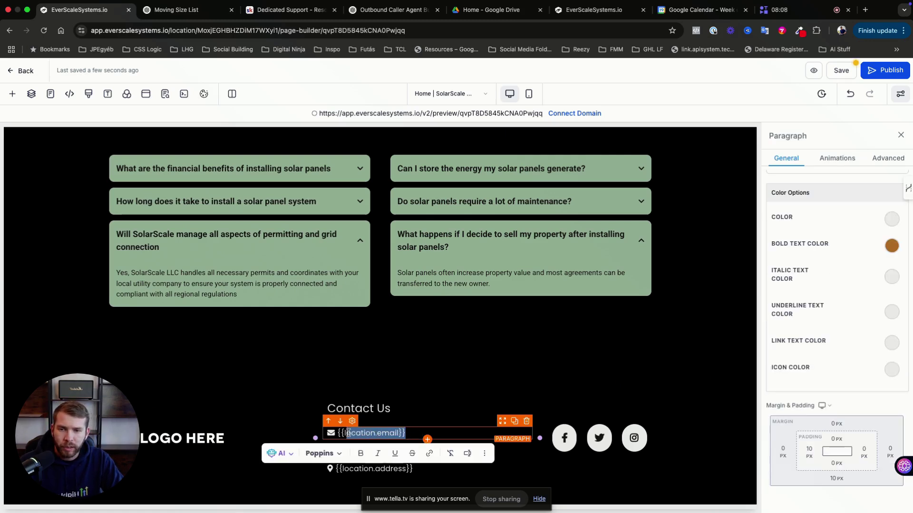
{"action": "left_click", "coordinate": [422, 471]}
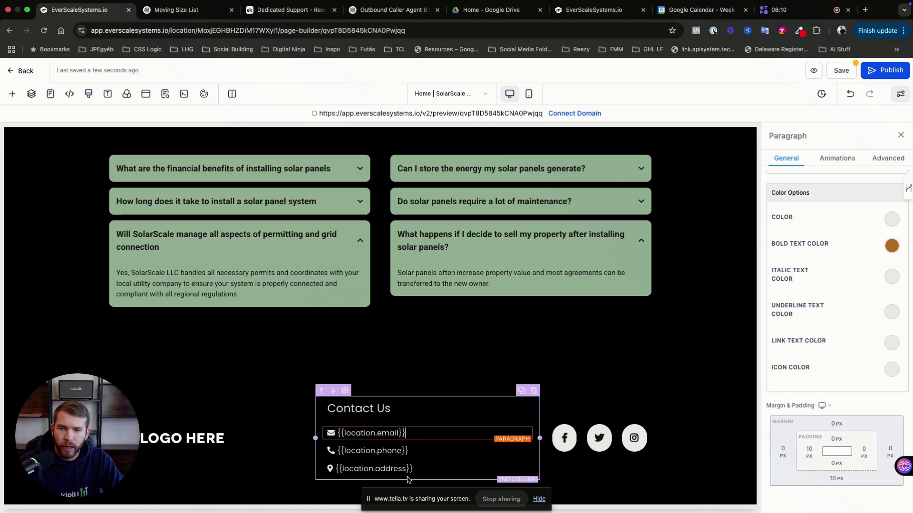
{"action": "double_click", "coordinate": [413, 470]}
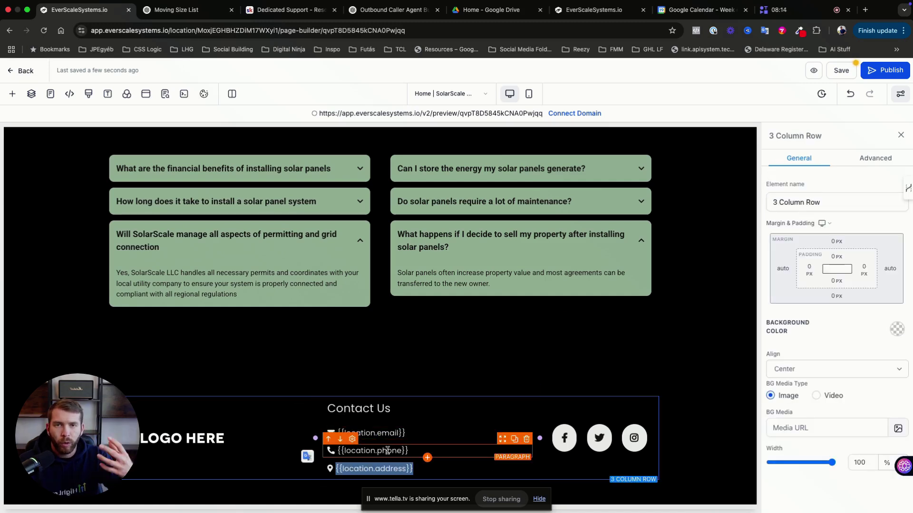
{"action": "left_click", "coordinate": [446, 115]}
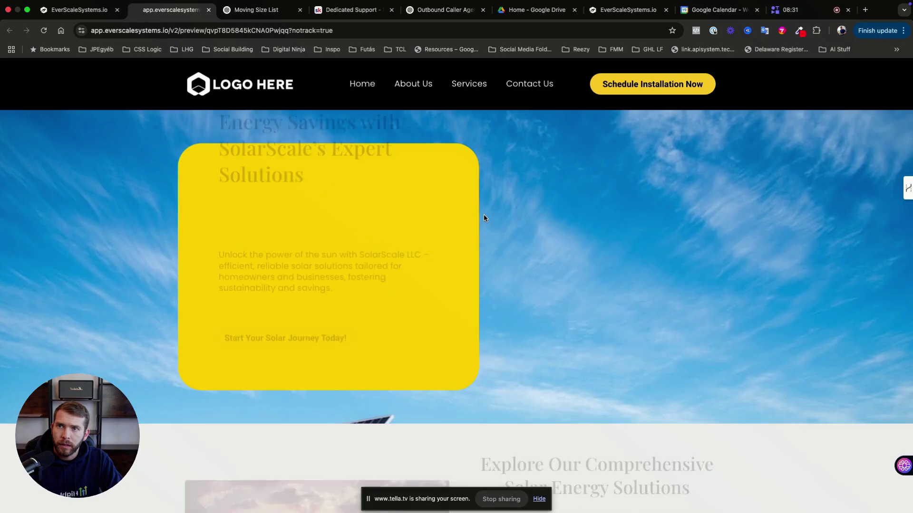
{"action": "scroll", "coordinate": [484, 216], "scroll_direction": "down", "scroll_amount": 20}
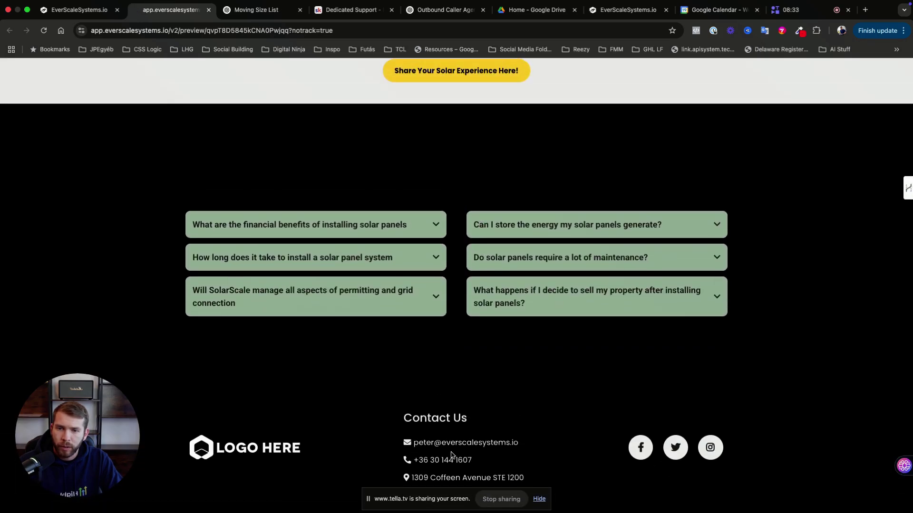
{"action": "left_click_drag", "start_coordinate": [424, 442], "coordinate": [528, 471]}
{"action": "scroll", "coordinate": [528, 472], "scroll_direction": "up", "scroll_amount": 20}
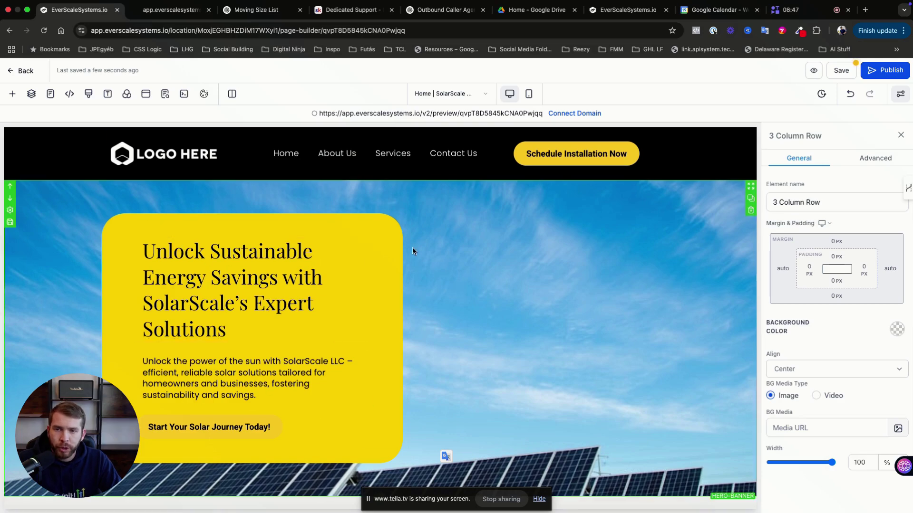
Step: Return to the page builder, cancel leaving with unsaved edits, and save the page
{"action": "scroll", "coordinate": [413, 252], "scroll_direction": "down", "scroll_amount": 10}
{"action": "scroll", "coordinate": [547, 280], "scroll_direction": "up", "scroll_amount": 3}
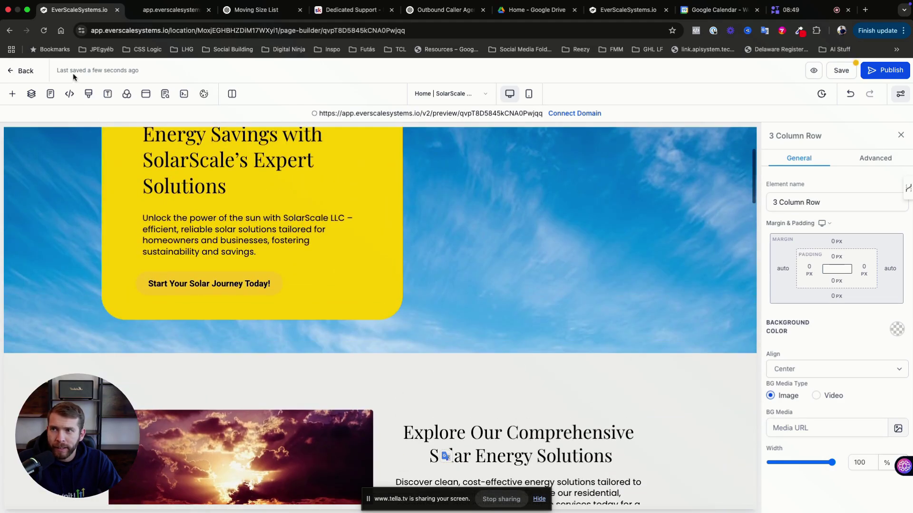
{"action": "left_click", "coordinate": [26, 70]}
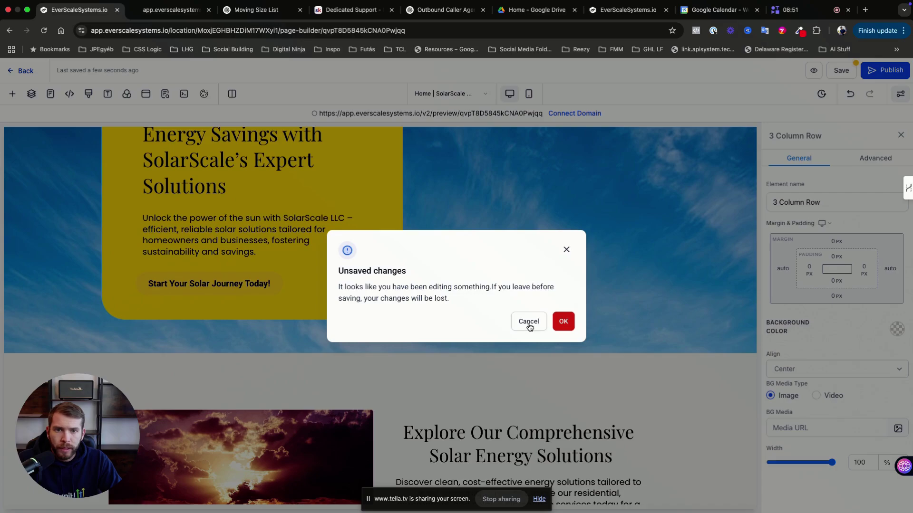
{"action": "left_click", "coordinate": [529, 321]}
{"action": "left_click", "coordinate": [841, 71]}
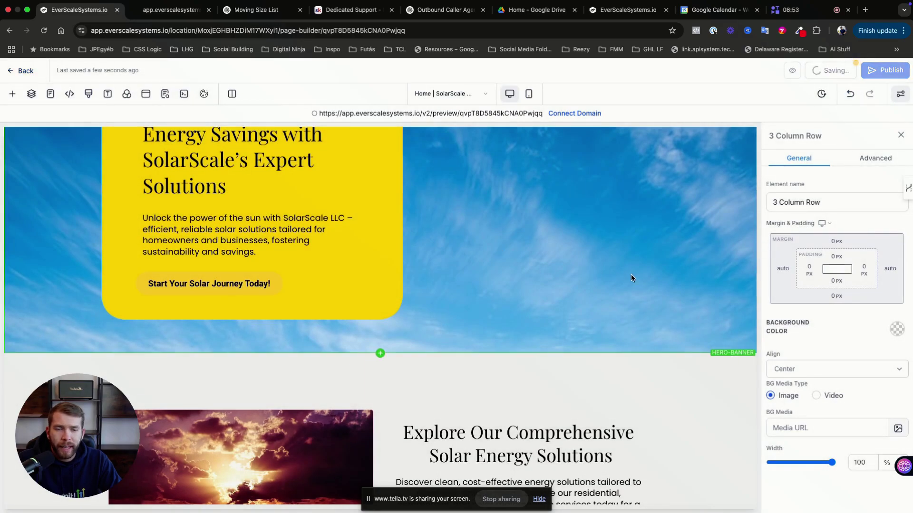
Step: Set the redirect action of the popup's Discovery Call calendar to Go to Next step
{"action": "scroll", "coordinate": [631, 278], "scroll_direction": "down", "scroll_amount": 20}
{"action": "left_click", "coordinate": [147, 95]}
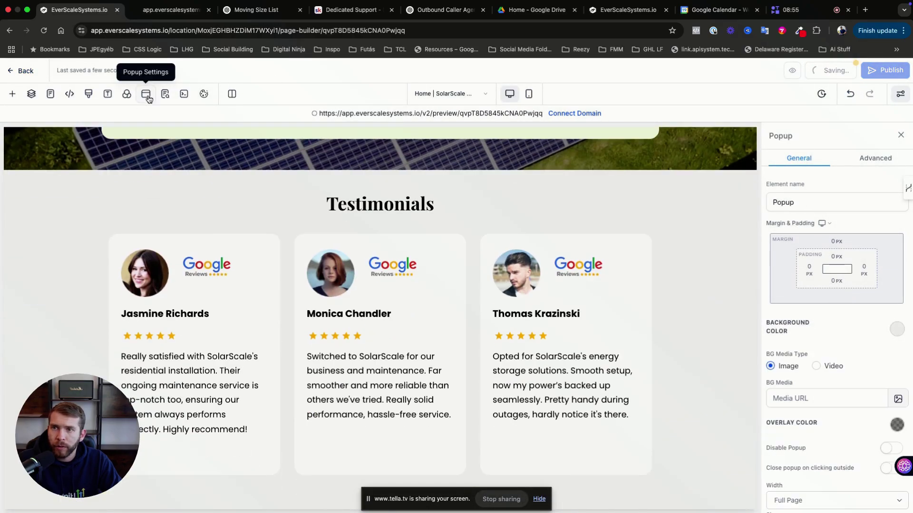
{"action": "scroll", "coordinate": [455, 345], "scroll_direction": "down", "scroll_amount": 5}
{"action": "left_click", "coordinate": [477, 310]}
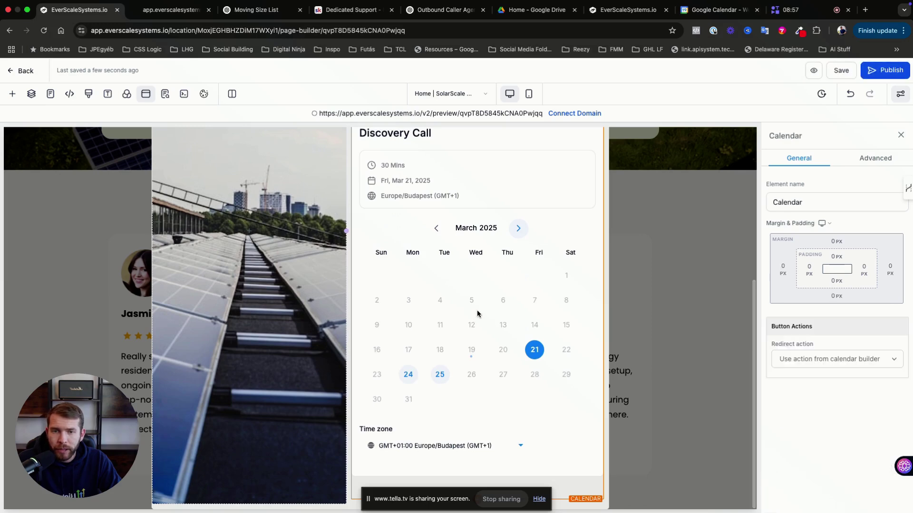
{"action": "scroll", "coordinate": [497, 276], "scroll_direction": "up", "scroll_amount": 2}
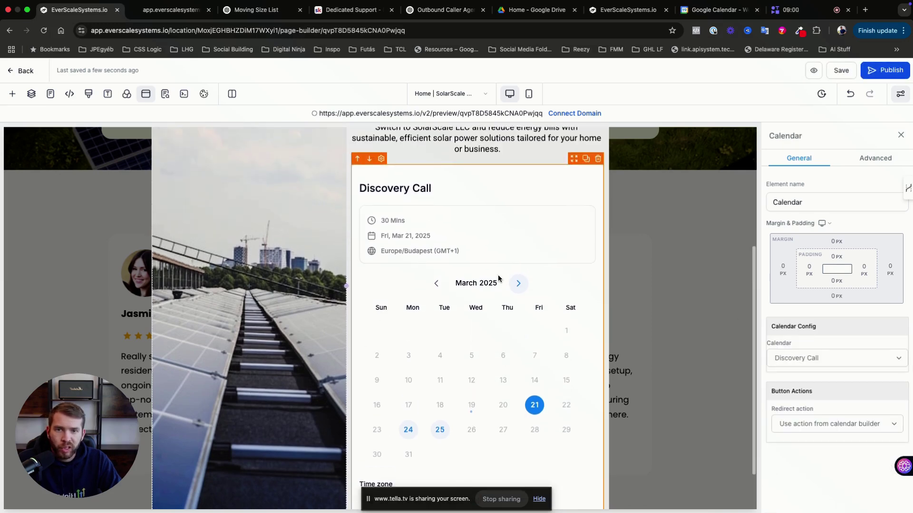
{"action": "left_click", "coordinate": [819, 425]}
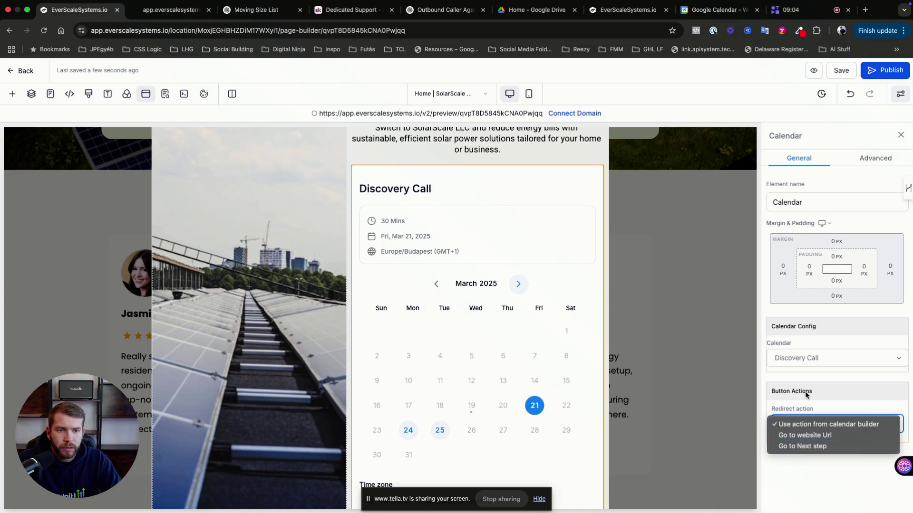
{"action": "left_click", "coordinate": [827, 447]}
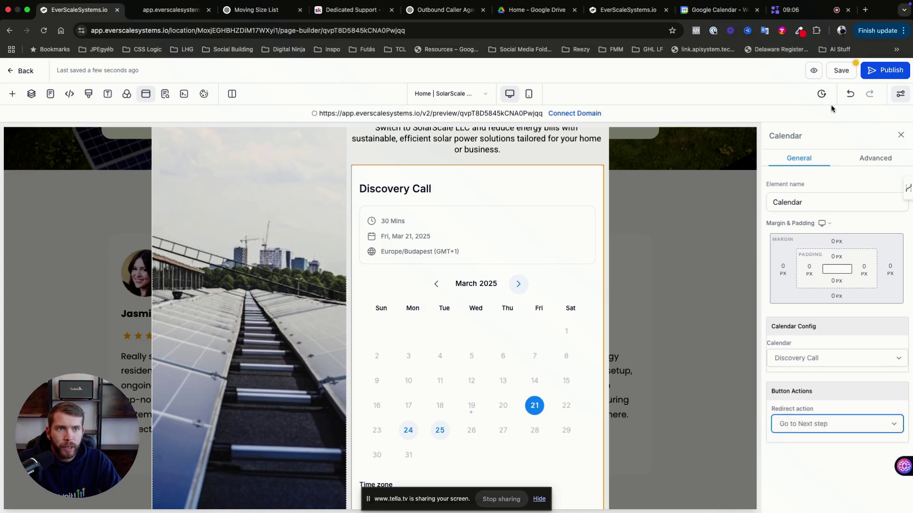
Step: Save the Home page and add a new funnel step named Thank You
{"action": "left_click", "coordinate": [839, 72]}
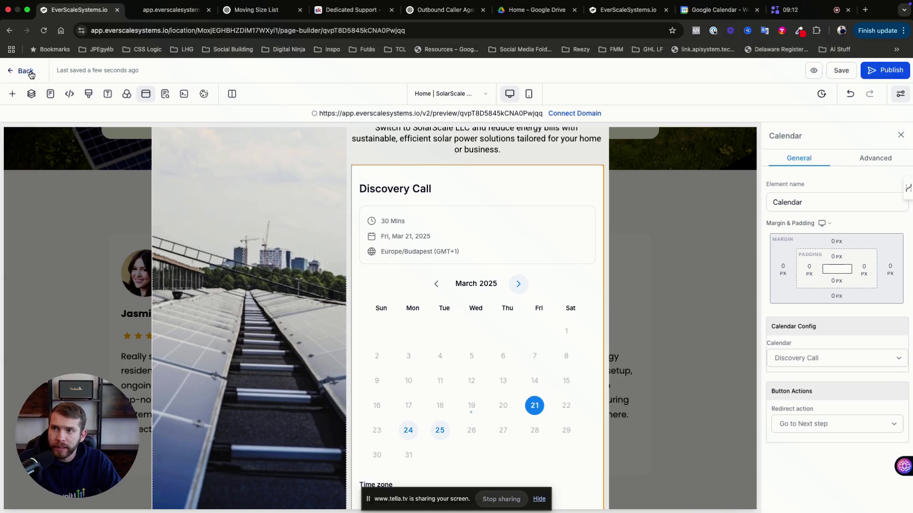
{"action": "left_click", "coordinate": [14, 70]}
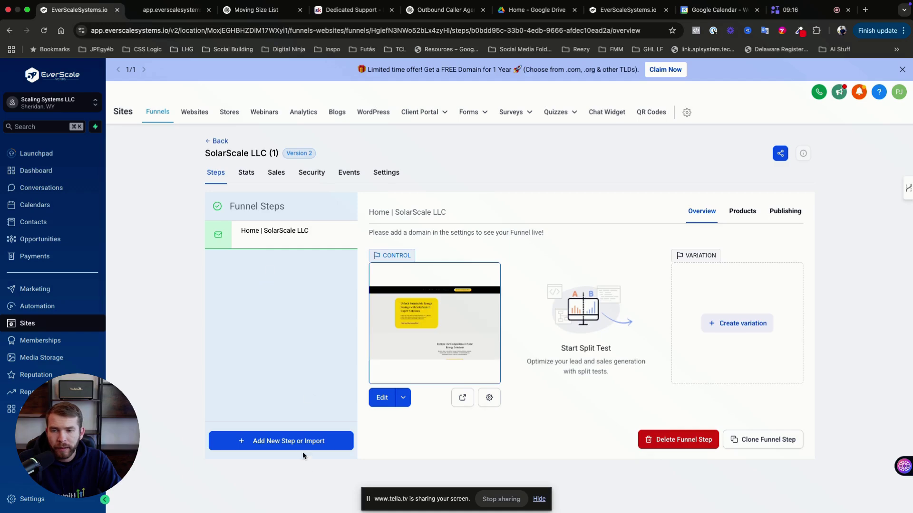
{"action": "left_click", "coordinate": [301, 444]}
{"action": "left_click", "coordinate": [418, 244]}
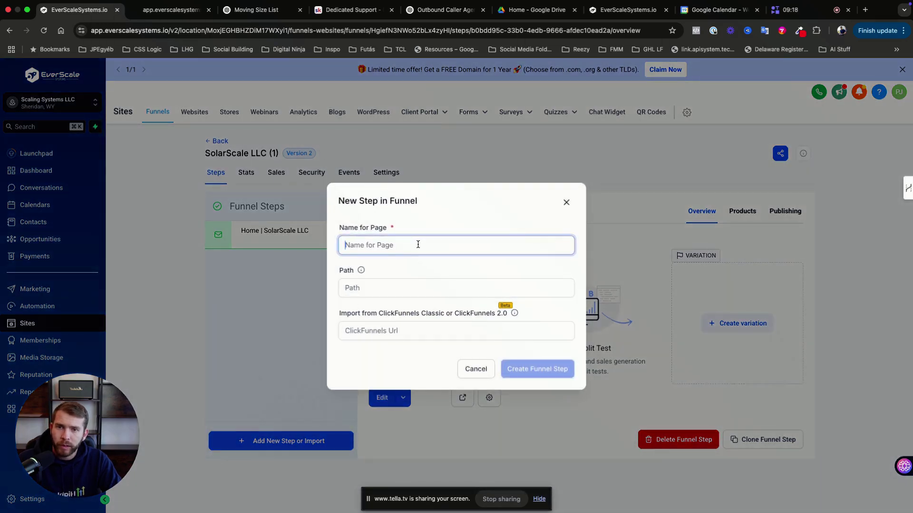
{"action": "type", "text": "Thank "}
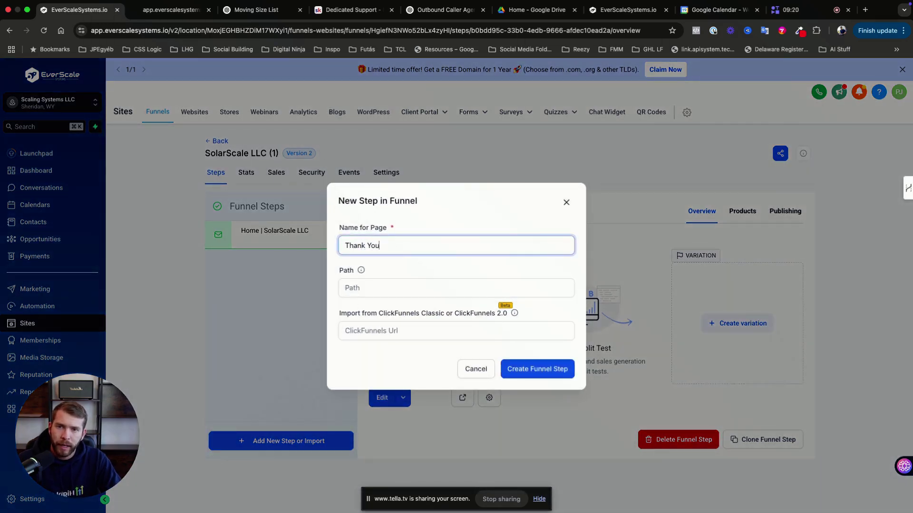
{"action": "type", "text": "You"}
{"action": "key", "text": "Return"}
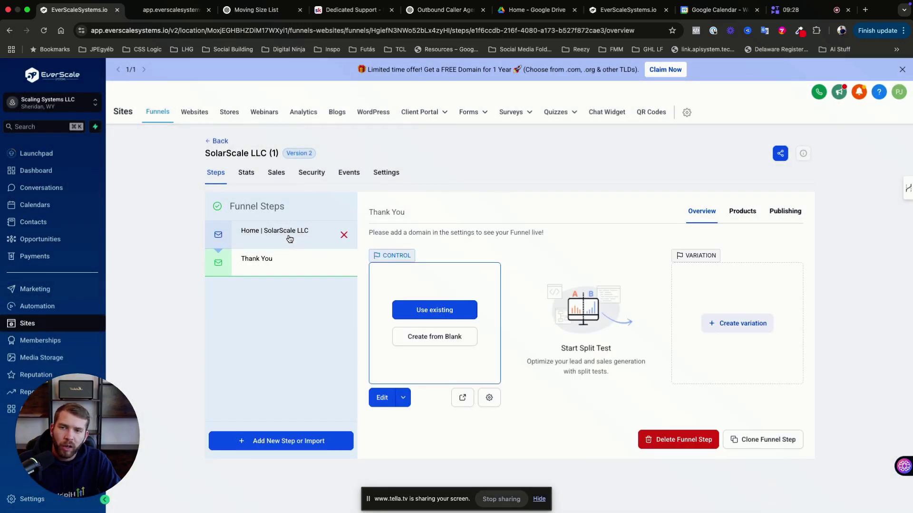
Step: Import the Home | SolarScale LLC page of the SolarScale LLC (1) funnel into the Thank You step
{"action": "left_click", "coordinate": [289, 231]}
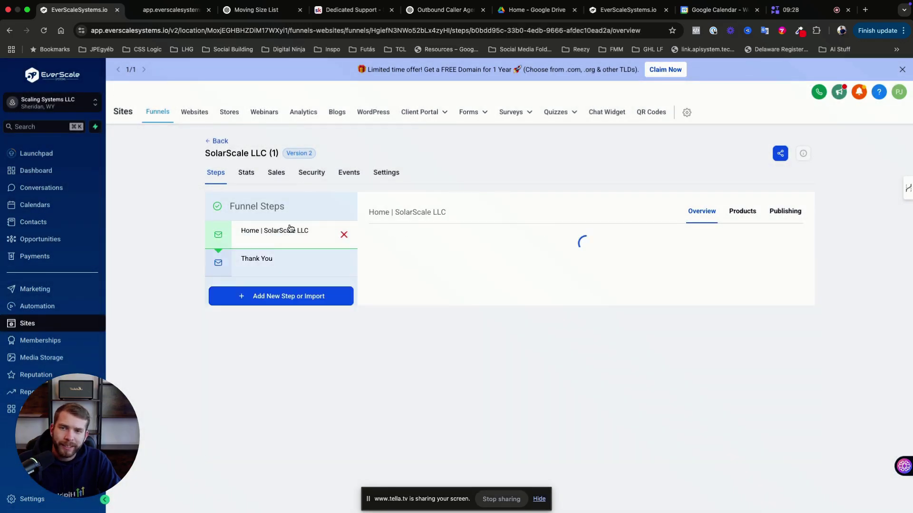
{"action": "left_click", "coordinate": [299, 270]}
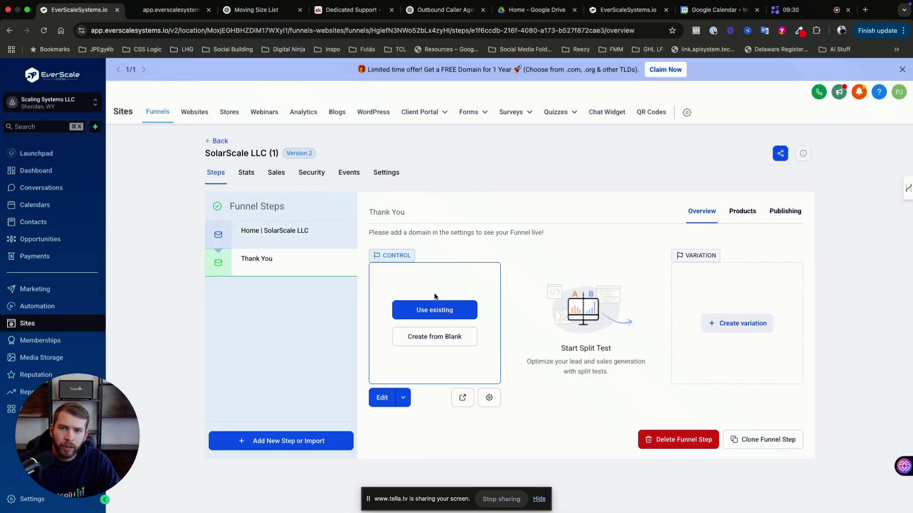
{"action": "left_click", "coordinate": [439, 314]}
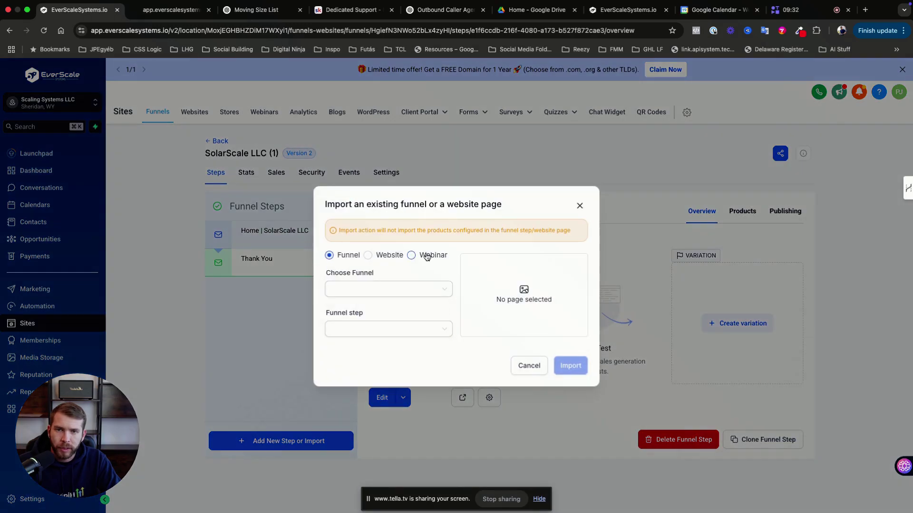
{"action": "left_click", "coordinate": [387, 290]}
{"action": "left_click", "coordinate": [389, 310]}
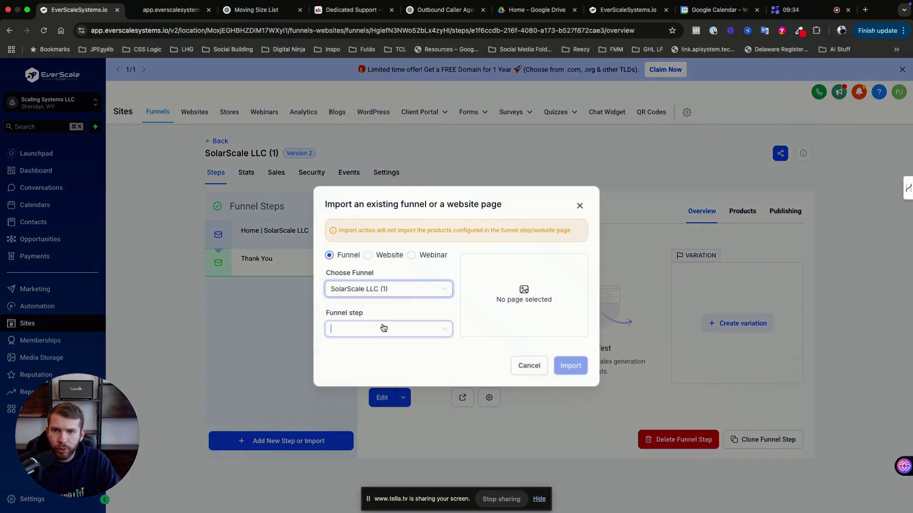
{"action": "left_click", "coordinate": [384, 328]}
{"action": "left_click", "coordinate": [378, 350]}
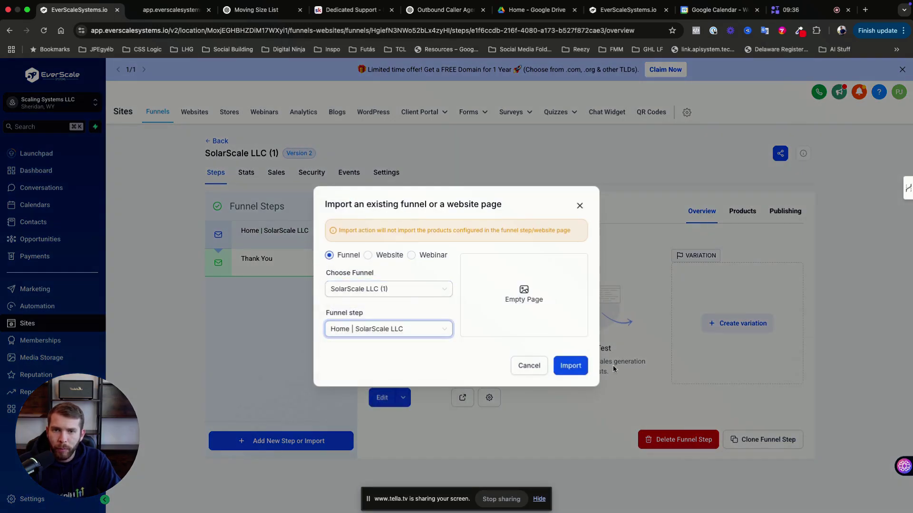
{"action": "left_click", "coordinate": [571, 366]}
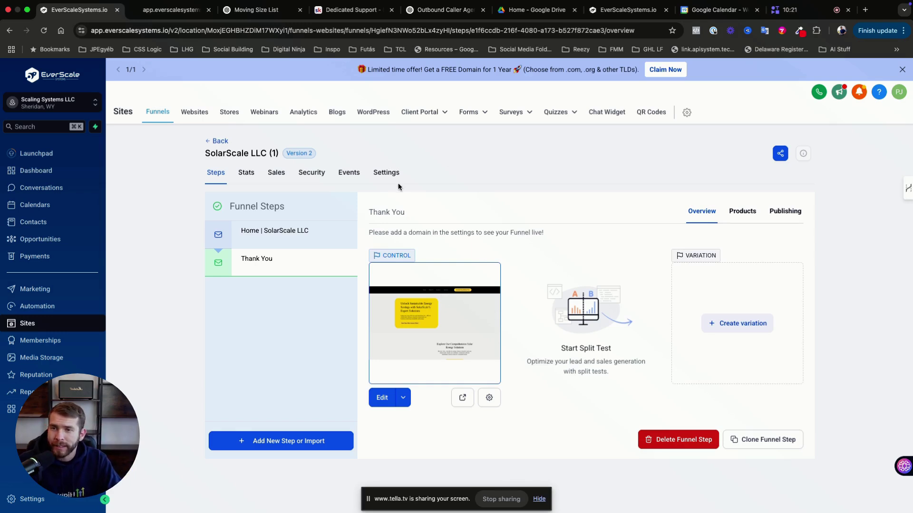
Step: Open the funnel's settings and examine the body tracking code field and the available domains
{"action": "left_click", "coordinate": [397, 184]}
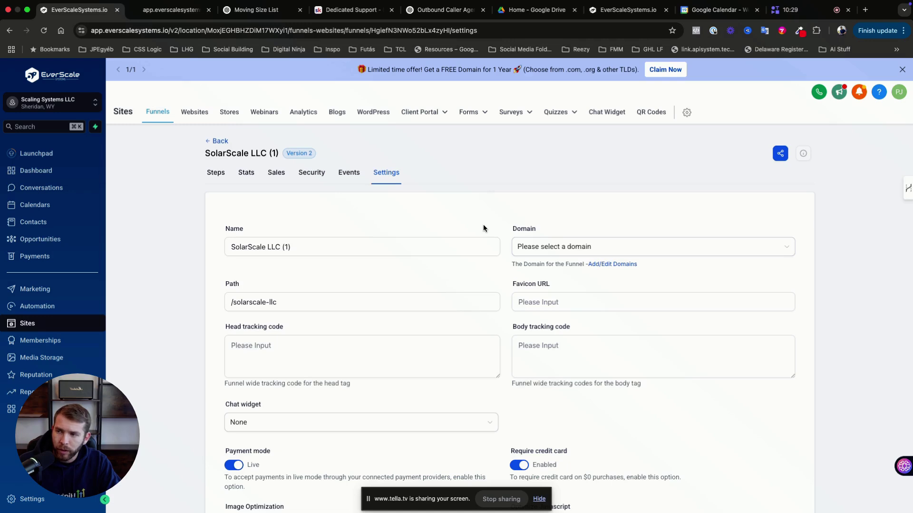
{"action": "left_click", "coordinate": [565, 346]}
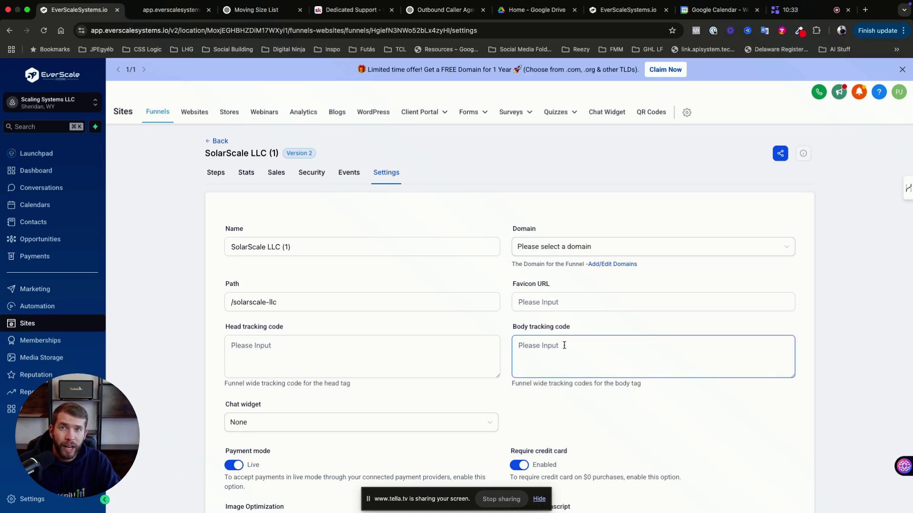
{"action": "left_click", "coordinate": [556, 247]}
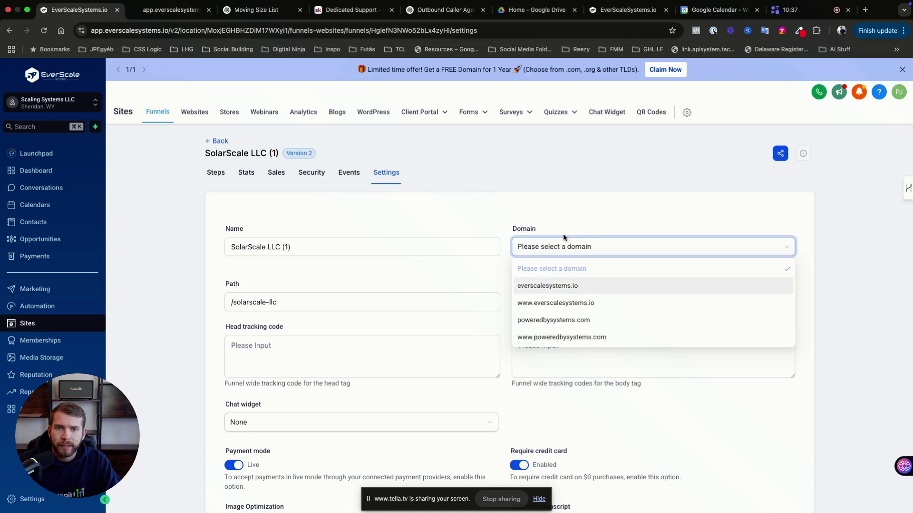
{"action": "left_click", "coordinate": [492, 212]}
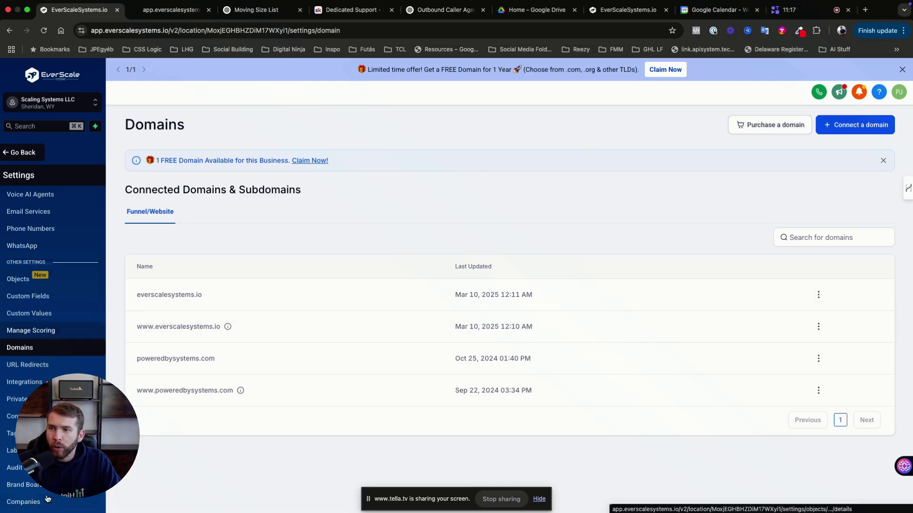
Step: Examine the domain purchase search in the account's domain settings and return to the funnel's settings
{"action": "left_click", "coordinate": [755, 125]}
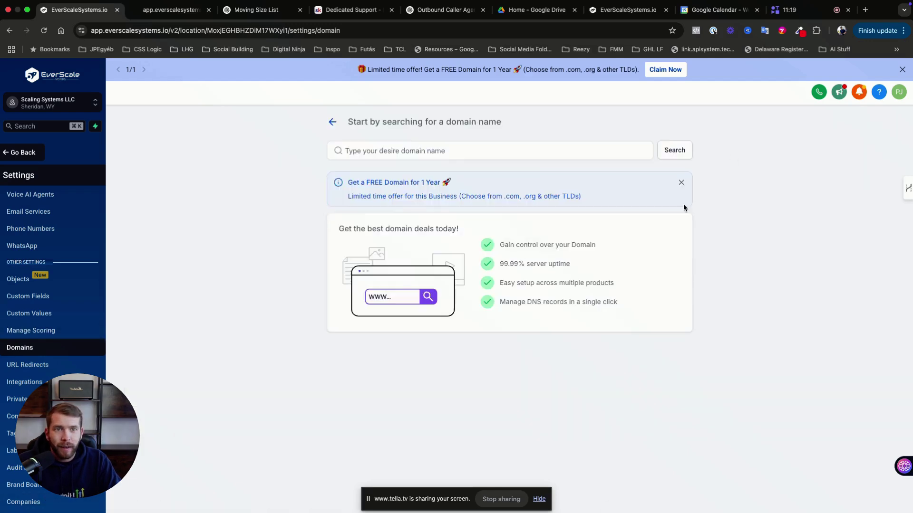
{"action": "left_click", "coordinate": [397, 155]}
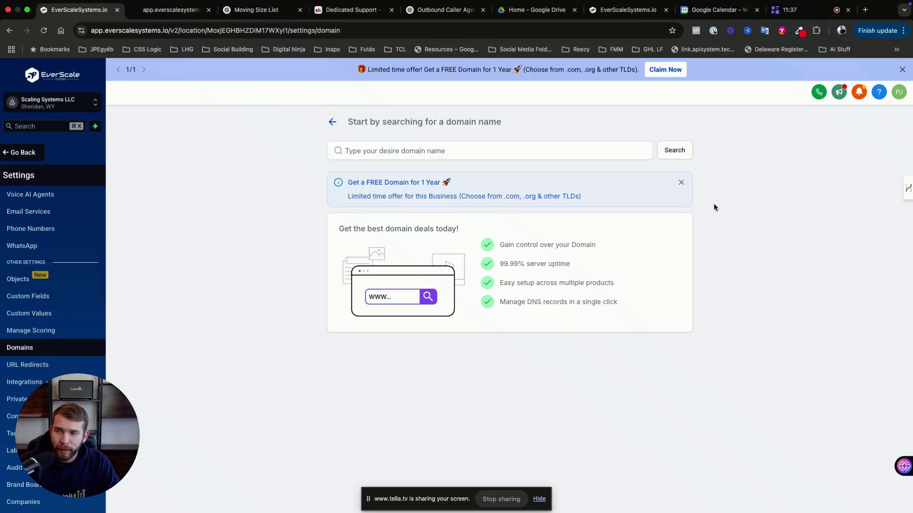
{"action": "left_click", "coordinate": [482, 150]}
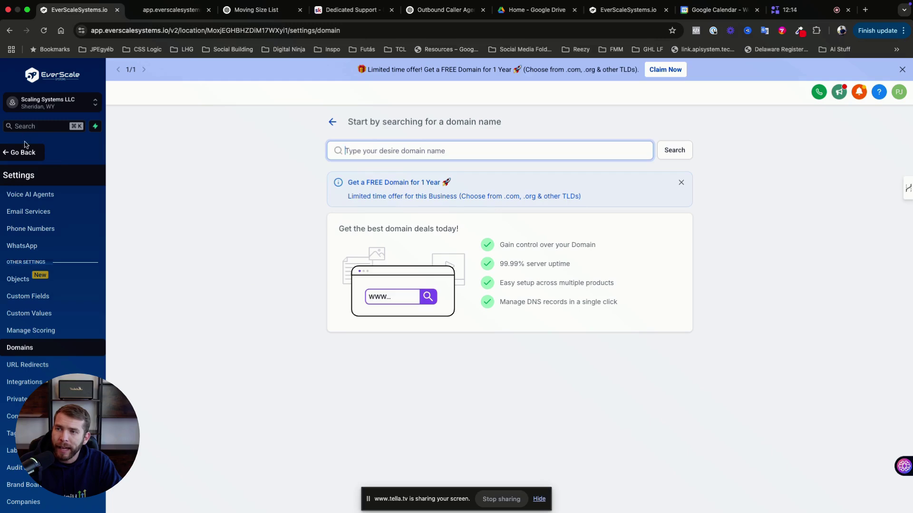
{"action": "key", "text": "super+bracketleft"}
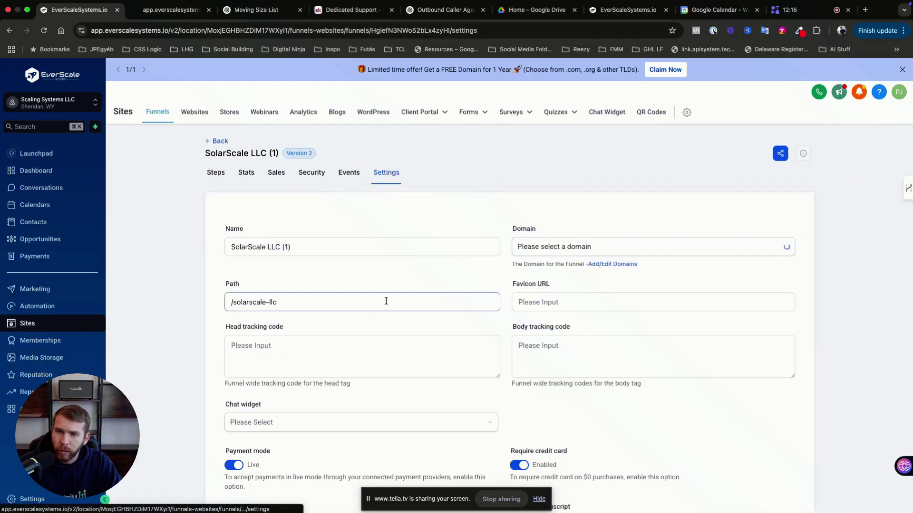
Step: Reopen the Home page in the page builder and clone the Comprehensive Solar Solutions for Home and Business section
{"action": "left_click", "coordinate": [217, 173]}
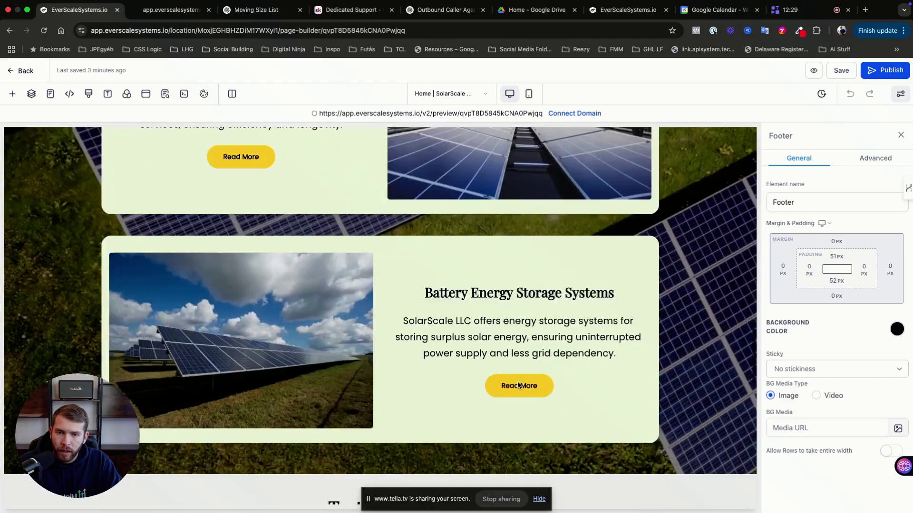
{"action": "scroll", "coordinate": [518, 385], "scroll_direction": "down", "scroll_amount": 10}
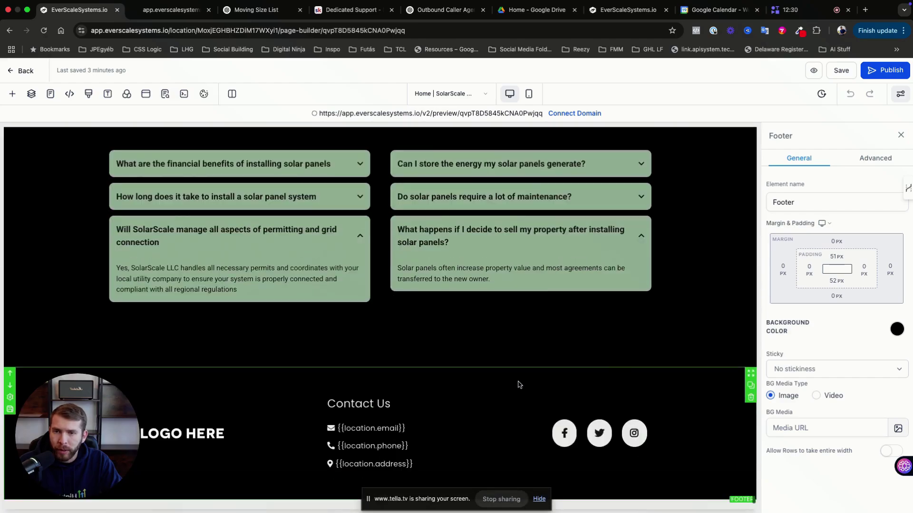
{"action": "scroll", "coordinate": [481, 378], "scroll_direction": "up", "scroll_amount": 10}
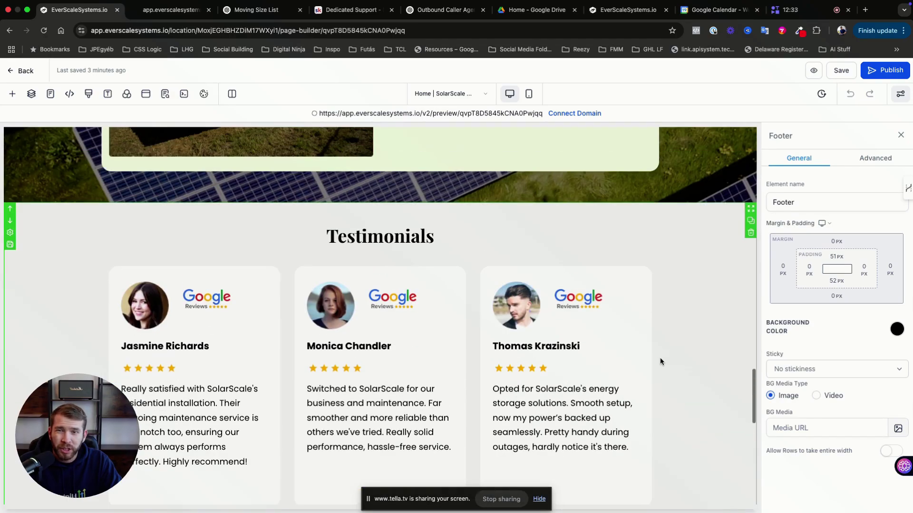
{"action": "scroll", "coordinate": [661, 357], "scroll_direction": "up", "scroll_amount": 9}
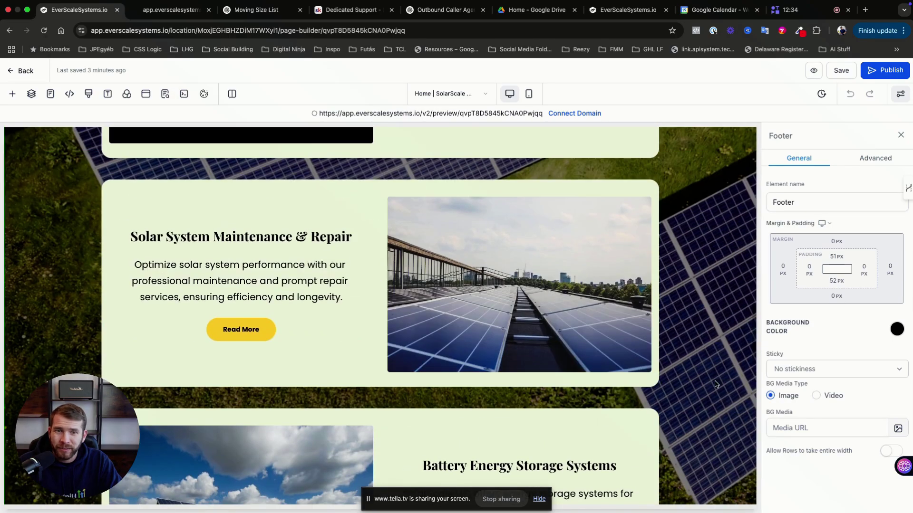
{"action": "scroll", "coordinate": [715, 380], "scroll_direction": "up", "scroll_amount": 10}
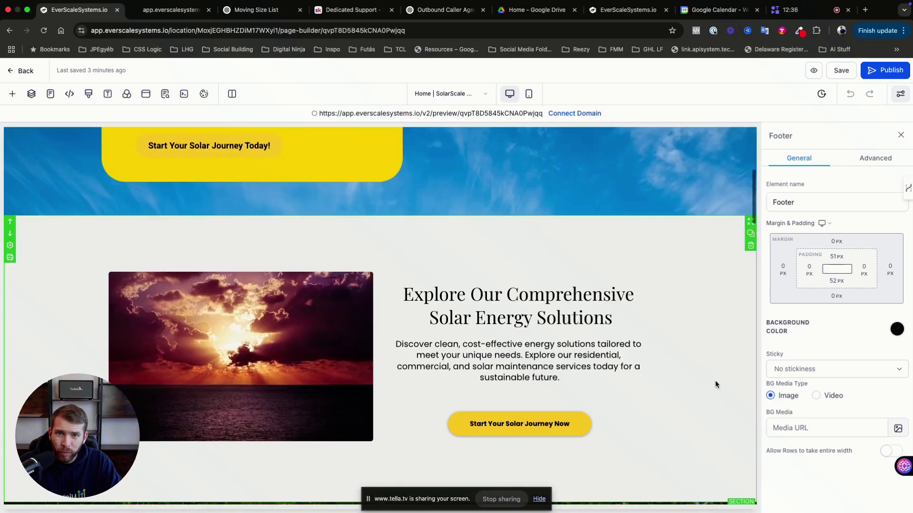
{"action": "scroll", "coordinate": [715, 380], "scroll_direction": "down", "scroll_amount": 15}
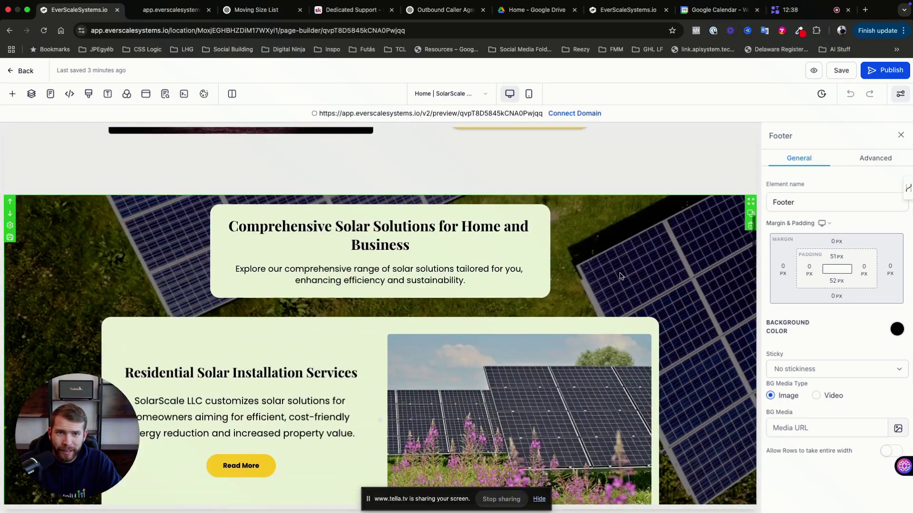
{"action": "left_click", "coordinate": [379, 245]}
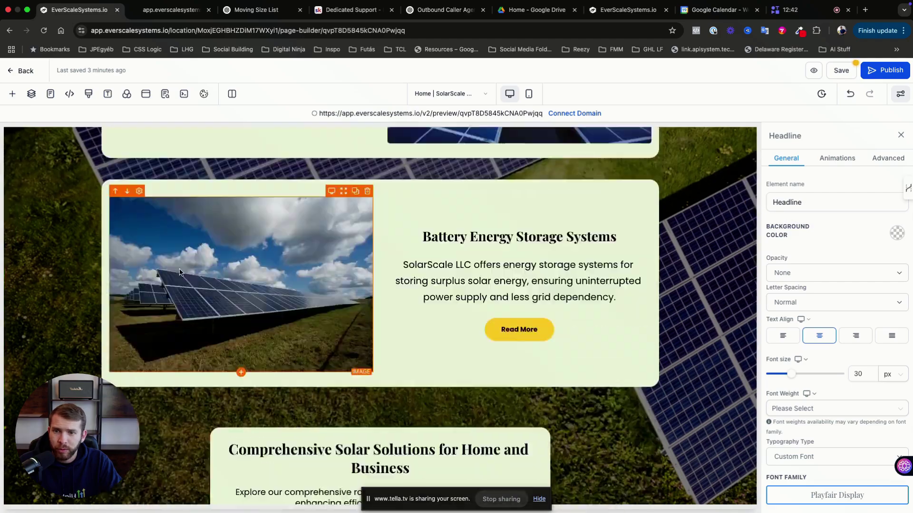
Step: Move the cloned Comprehensive Solar Solutions section down so it sits between the Testimonials and the FAQ
{"action": "scroll", "coordinate": [198, 266], "scroll_direction": "down", "scroll_amount": 8}
{"action": "scroll", "coordinate": [198, 266], "scroll_direction": "down", "scroll_amount": 15}
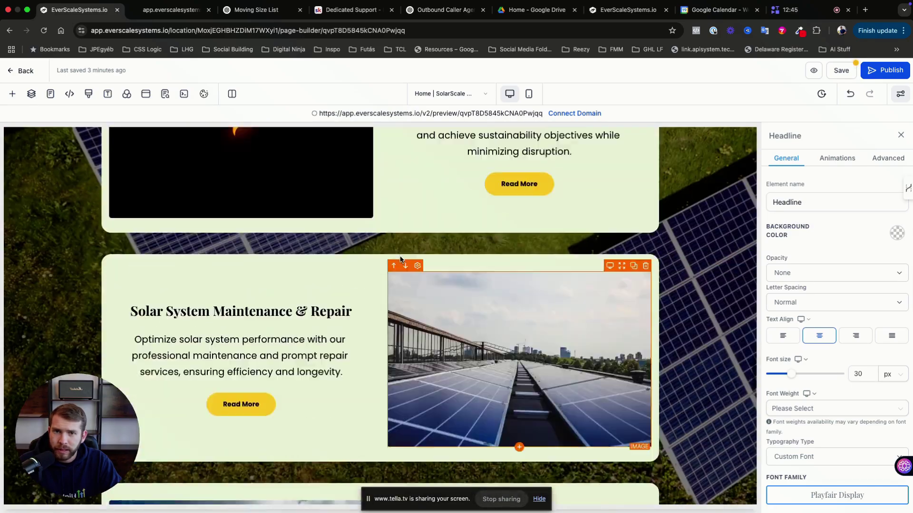
{"action": "scroll", "coordinate": [400, 259], "scroll_direction": "up", "scroll_amount": 8}
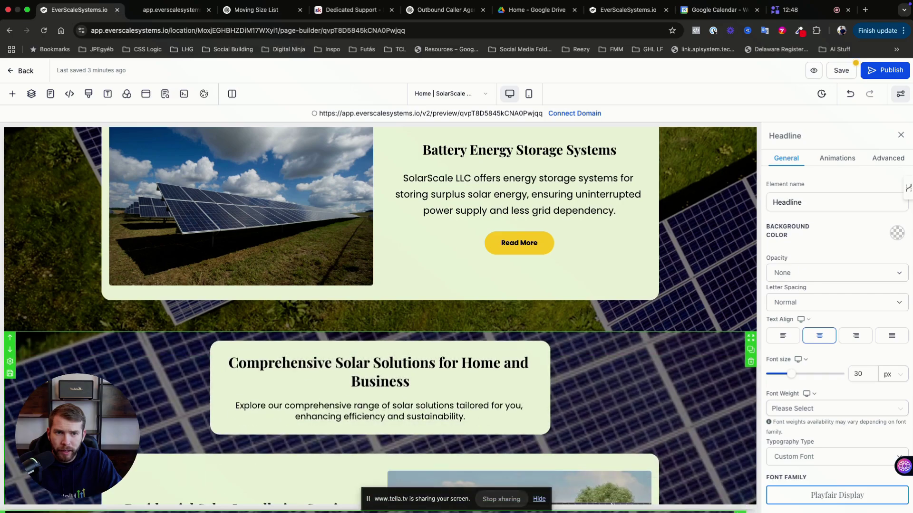
{"action": "scroll", "coordinate": [657, 397], "scroll_direction": "down", "scroll_amount": 5}
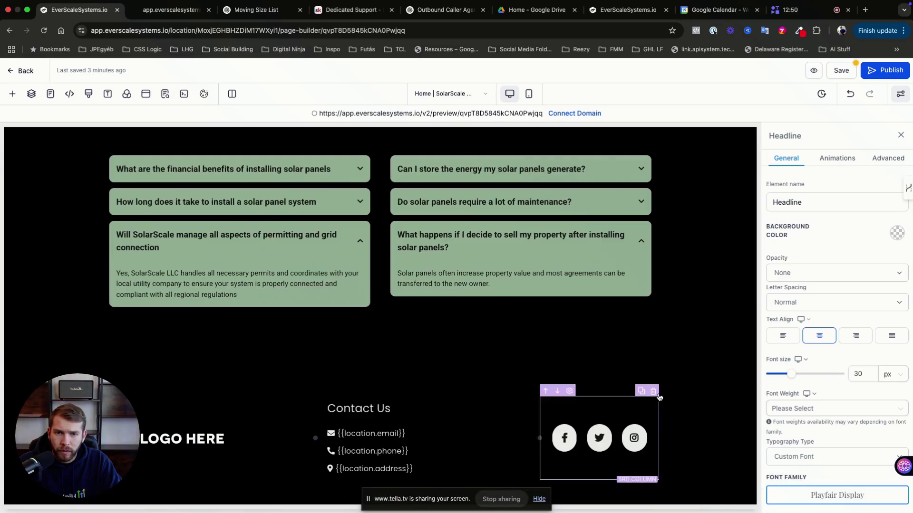
{"action": "scroll", "coordinate": [658, 393], "scroll_direction": "up", "scroll_amount": 10}
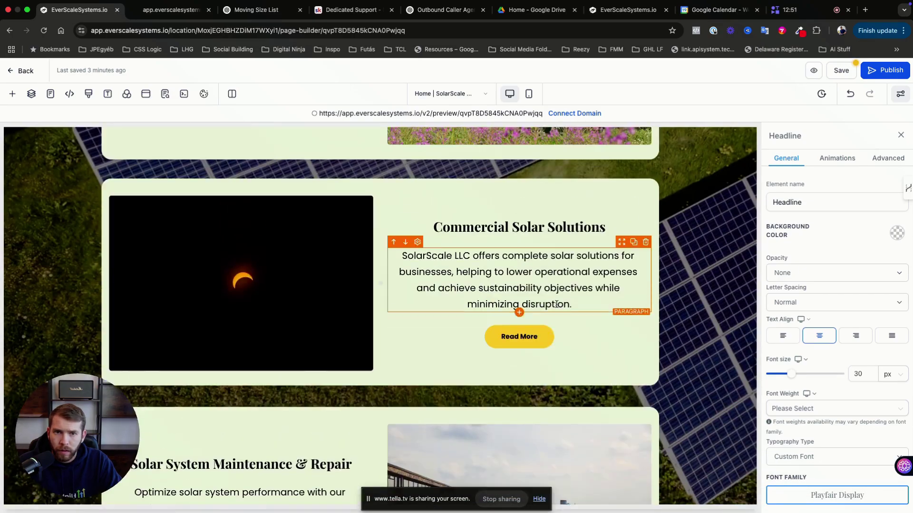
{"action": "scroll", "coordinate": [507, 326], "scroll_direction": "up", "scroll_amount": 10}
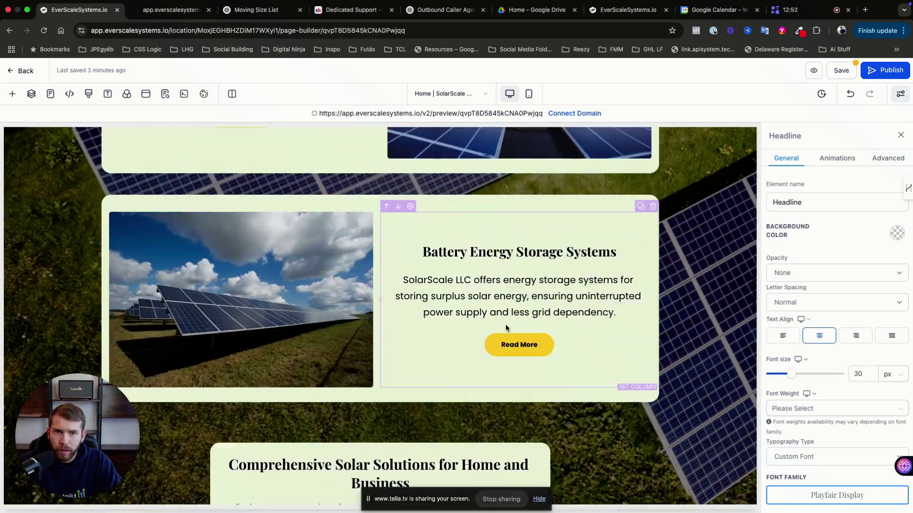
{"action": "scroll", "coordinate": [495, 326], "scroll_direction": "down", "scroll_amount": 4}
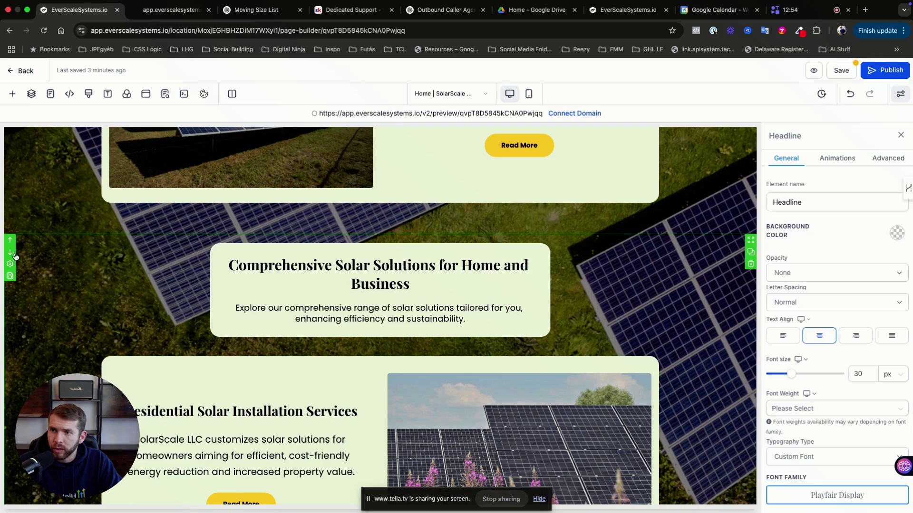
{"action": "left_click", "coordinate": [10, 253]}
{"action": "scroll", "coordinate": [206, 272], "scroll_direction": "down", "scroll_amount": 10}
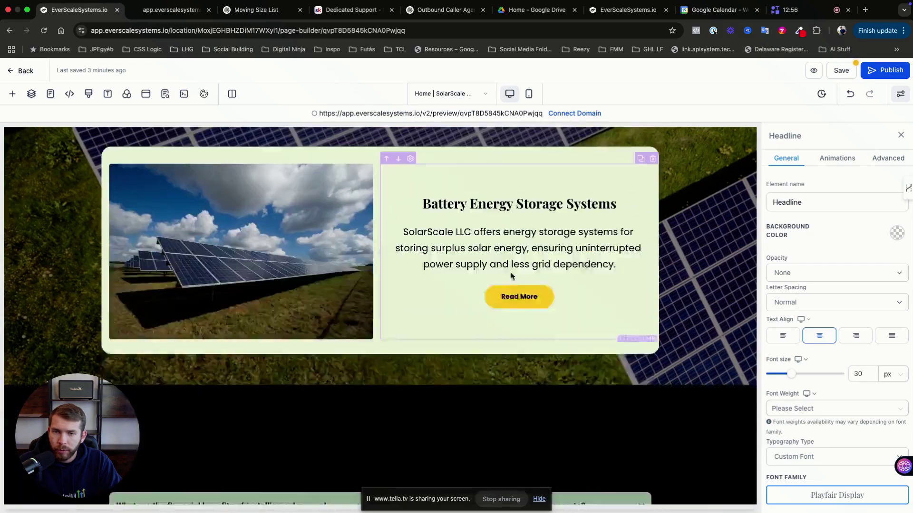
Step: Review the section order from the original solar services through the Testimonials to the cloned solar solutions section
{"action": "scroll", "coordinate": [503, 295], "scroll_direction": "down", "scroll_amount": 10}
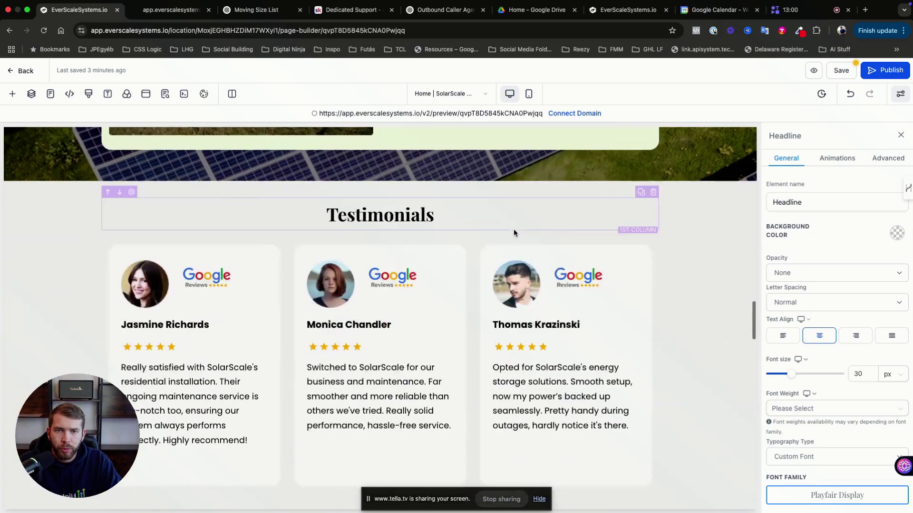
{"action": "scroll", "coordinate": [513, 229], "scroll_direction": "up", "scroll_amount": 5}
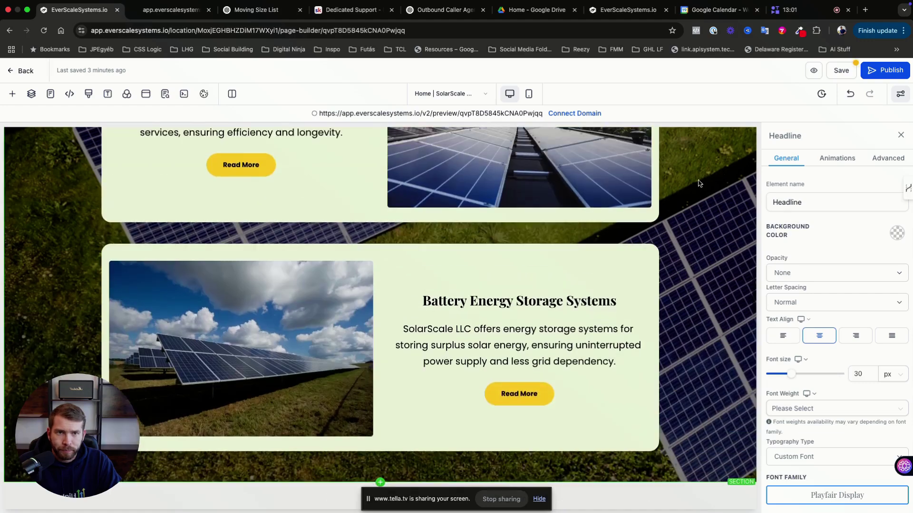
{"action": "scroll", "coordinate": [699, 184], "scroll_direction": "down", "scroll_amount": 5}
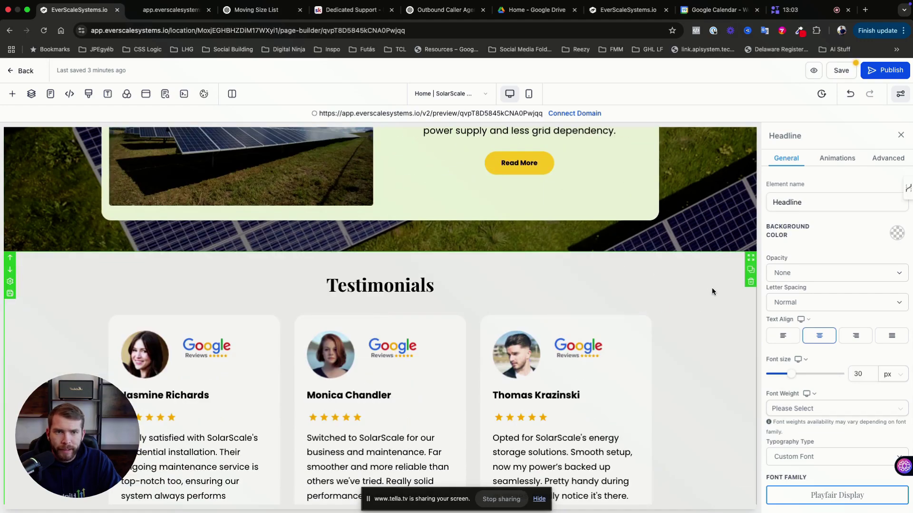
{"action": "left_click", "coordinate": [707, 291]}
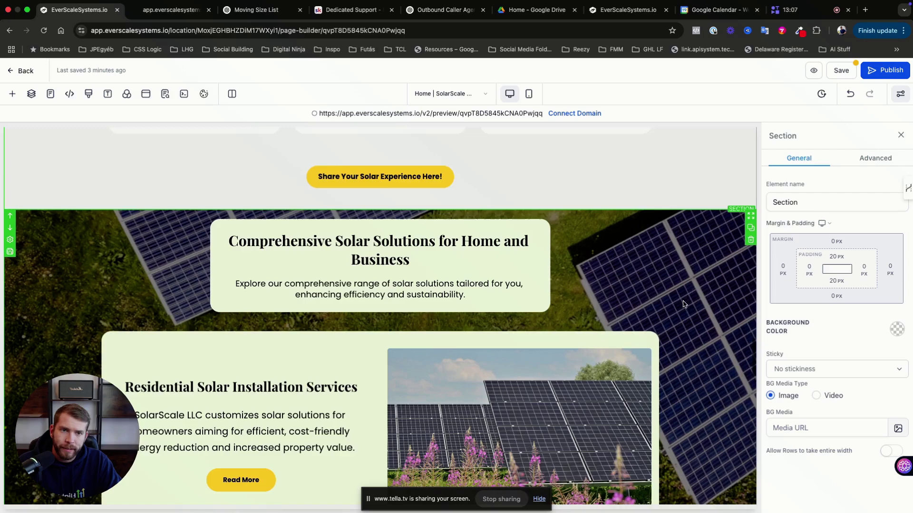
{"action": "scroll", "coordinate": [706, 293], "scroll_direction": "down", "scroll_amount": 5}
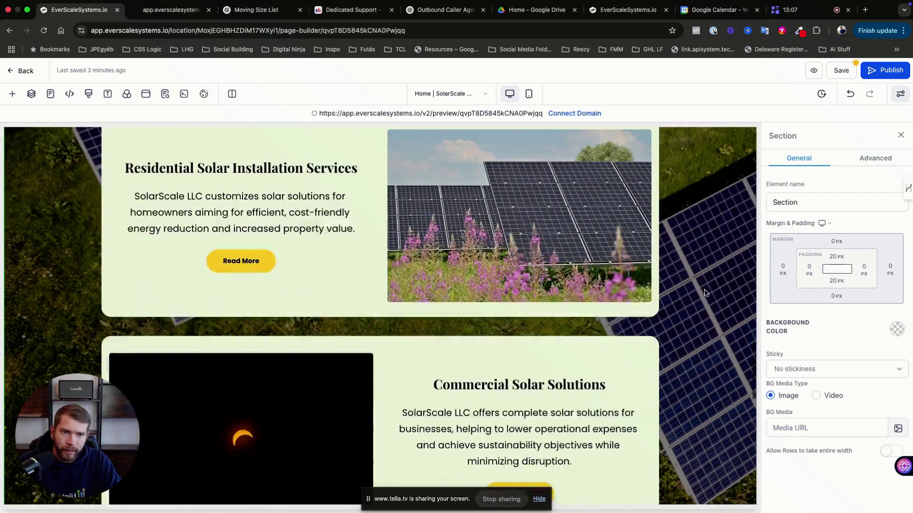
{"action": "scroll", "coordinate": [701, 262], "scroll_direction": "up", "scroll_amount": 4}
{"action": "scroll", "coordinate": [695, 267], "scroll_direction": "down", "scroll_amount": 5}
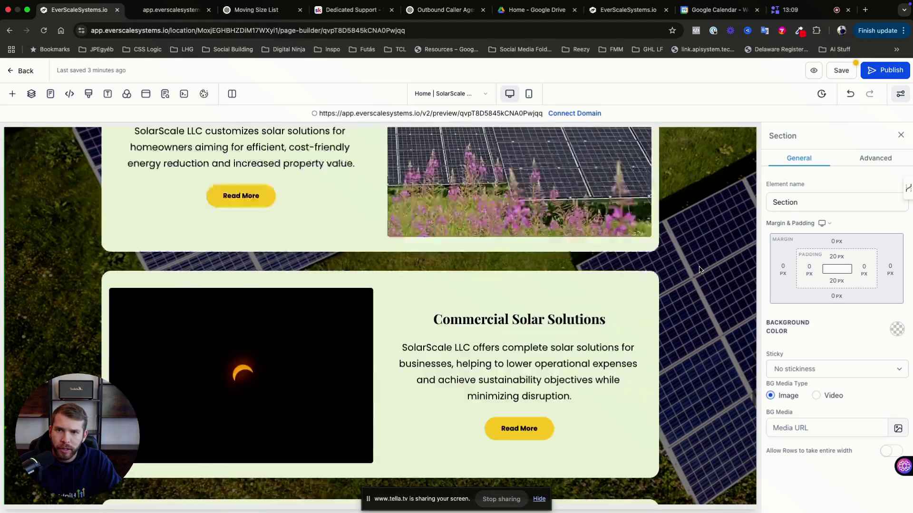